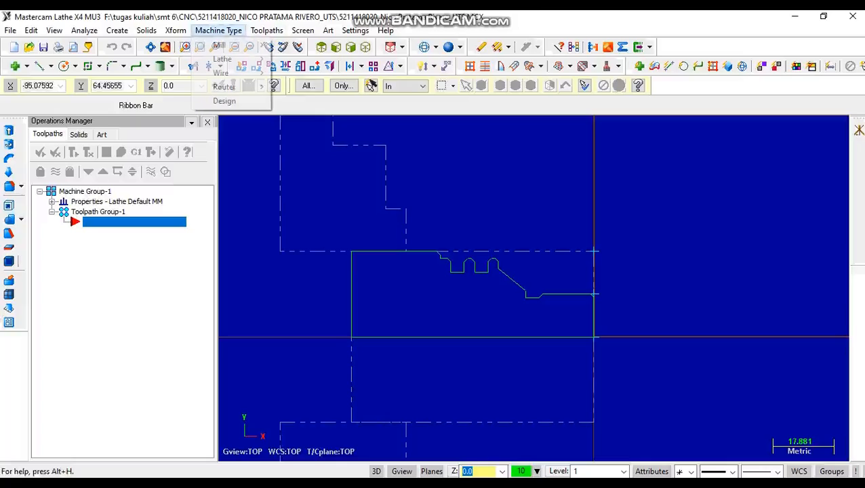
pyautogui.click(219, 30)
pyautogui.moveTo(222, 59)
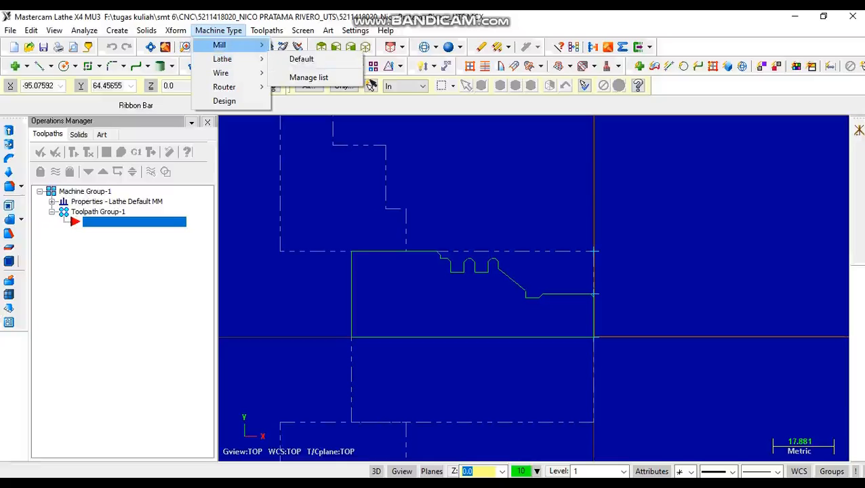
pyautogui.moveTo(224, 87)
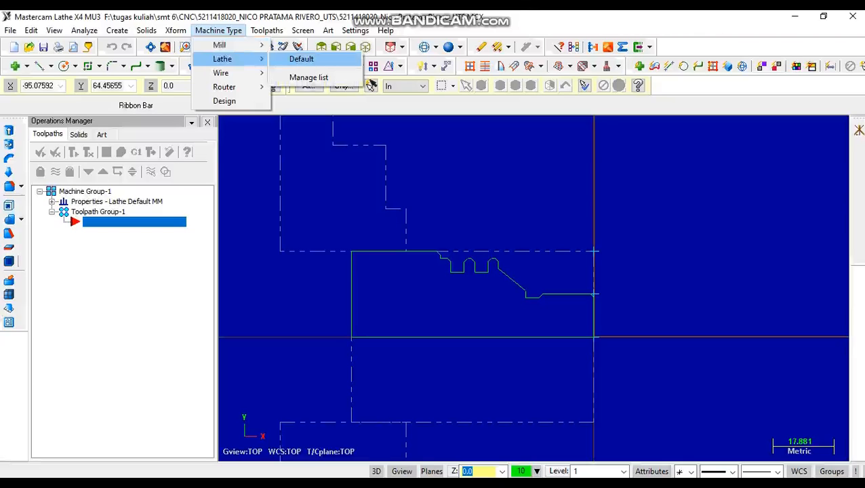
pyautogui.click(301, 59)
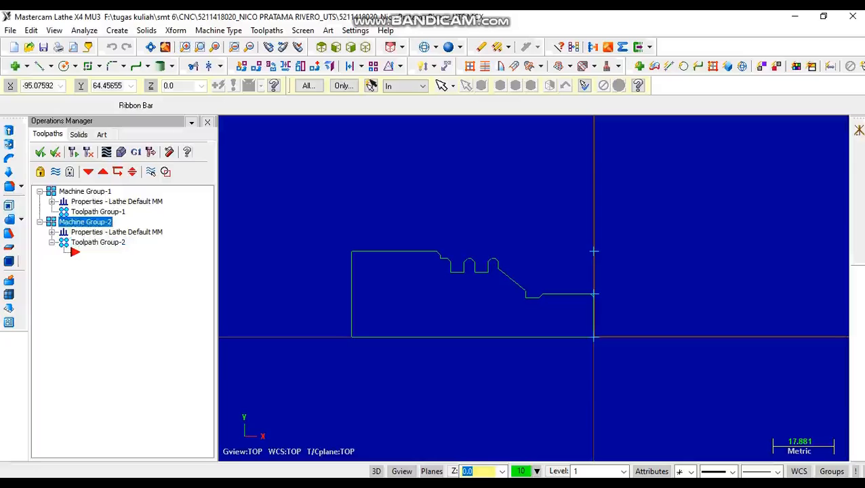
pyautogui.press('Delete')
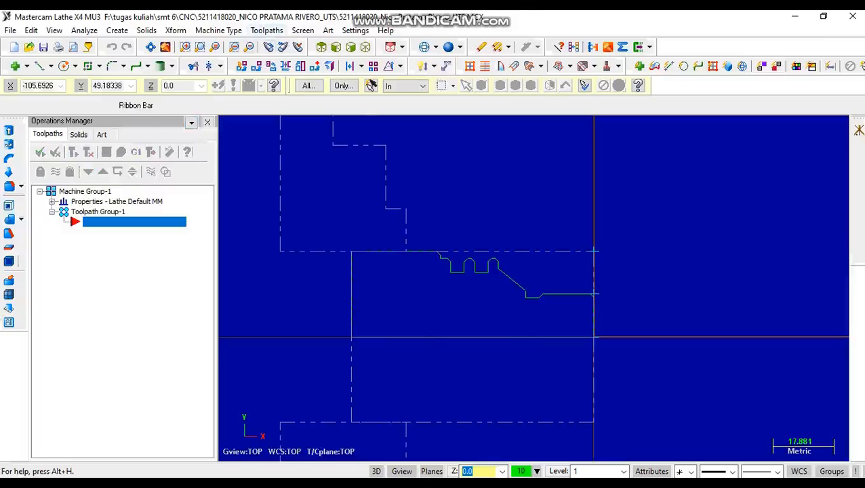
# Create a Lathe Face toolpath with the proposed NC name, using tool T1212 R0.8 OD Right 55 deg
pyautogui.click(266, 30)
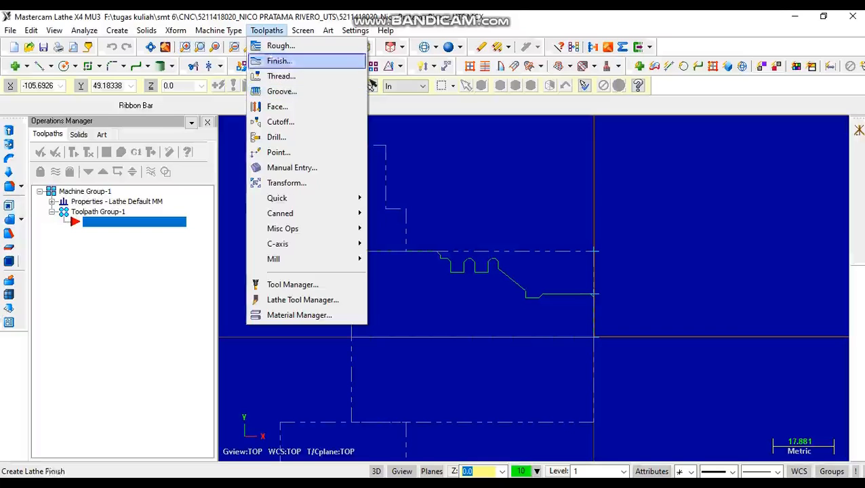
pyautogui.click(277, 106)
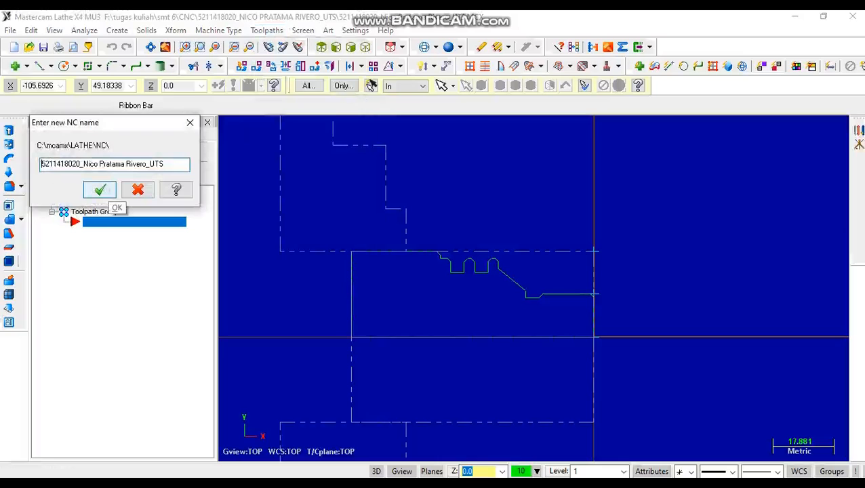
pyautogui.click(100, 191)
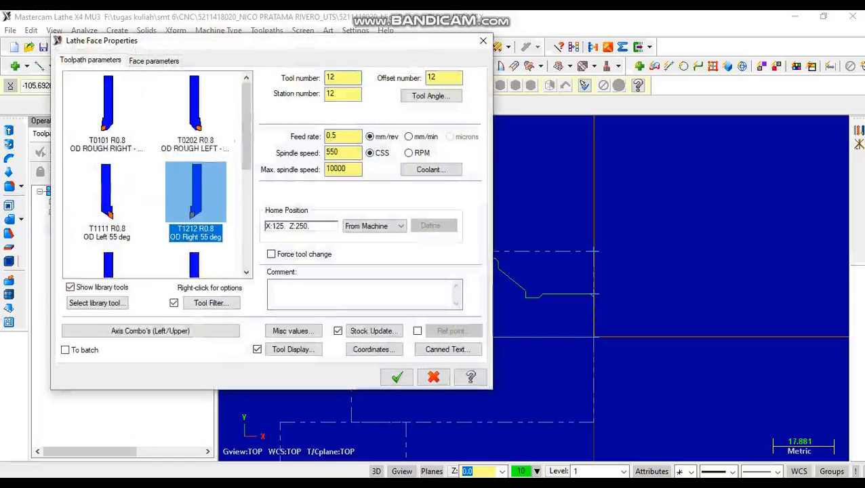
pyautogui.click(195, 108)
pyautogui.click(195, 196)
pyautogui.click(107, 197)
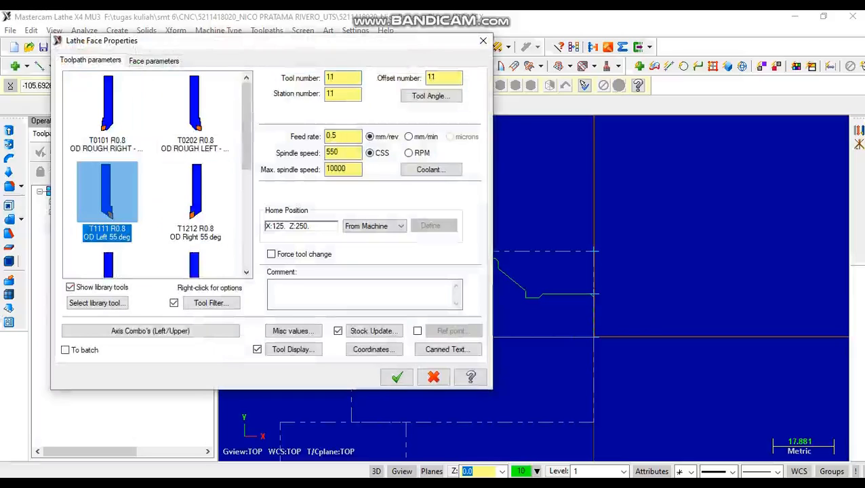
pyautogui.click(195, 197)
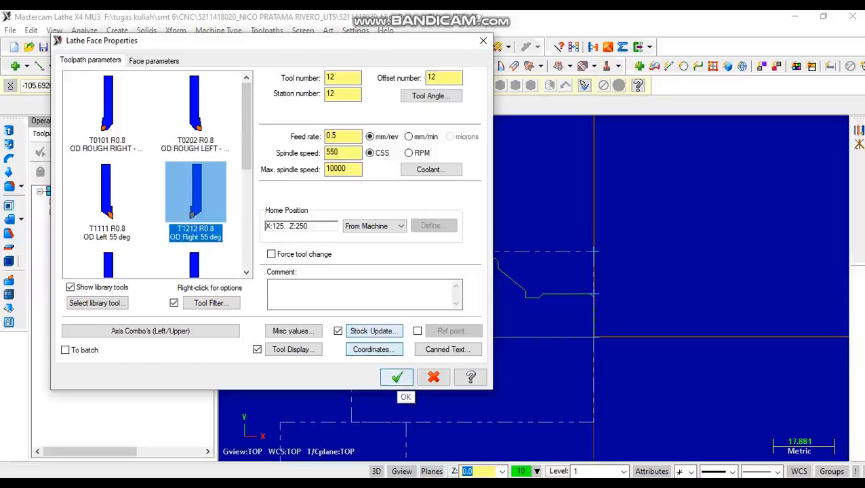
pyautogui.click(397, 377)
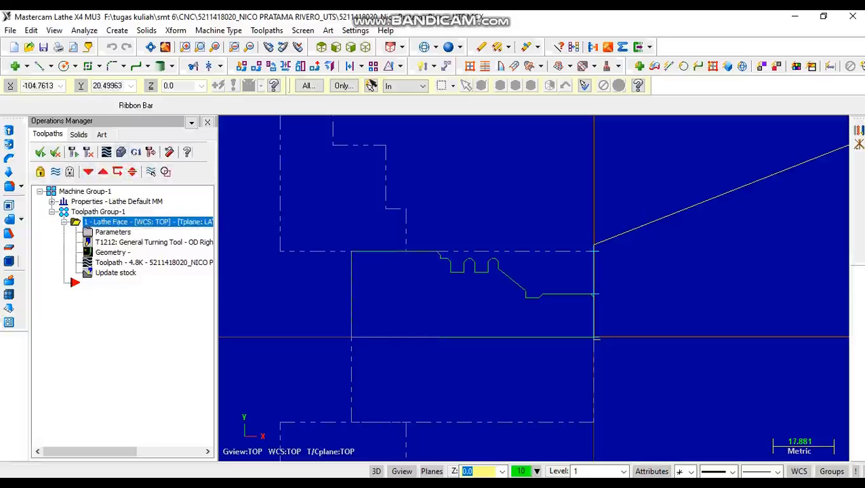
# Verify the facing operation in the solid simulation, replay it from the start at medium speed, and close the simulation
pyautogui.click(121, 153)
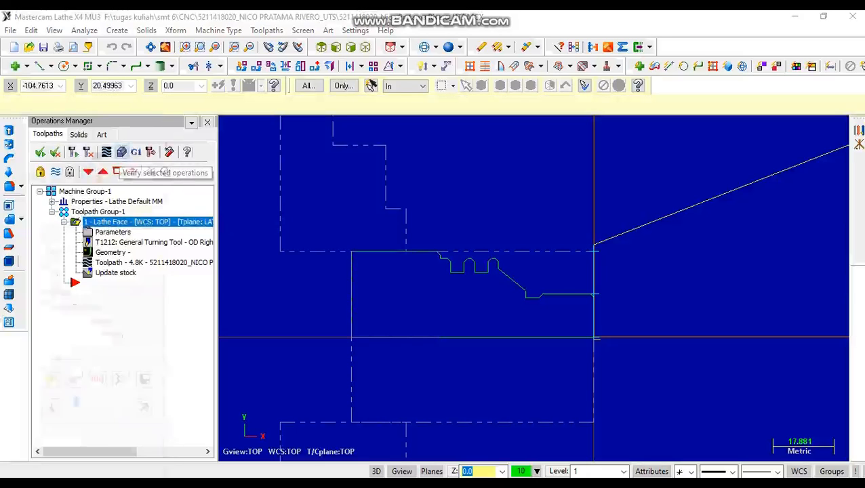
pyautogui.click(74, 150)
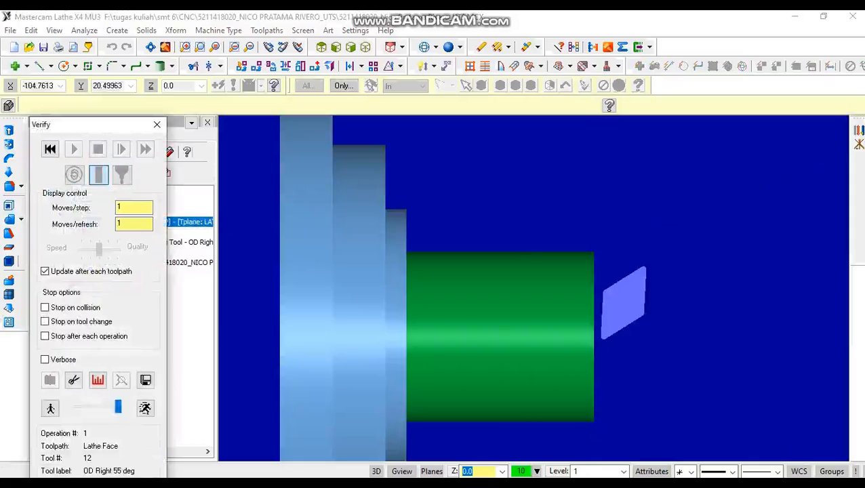
pyautogui.click(97, 407)
pyautogui.click(94, 406)
pyautogui.click(50, 149)
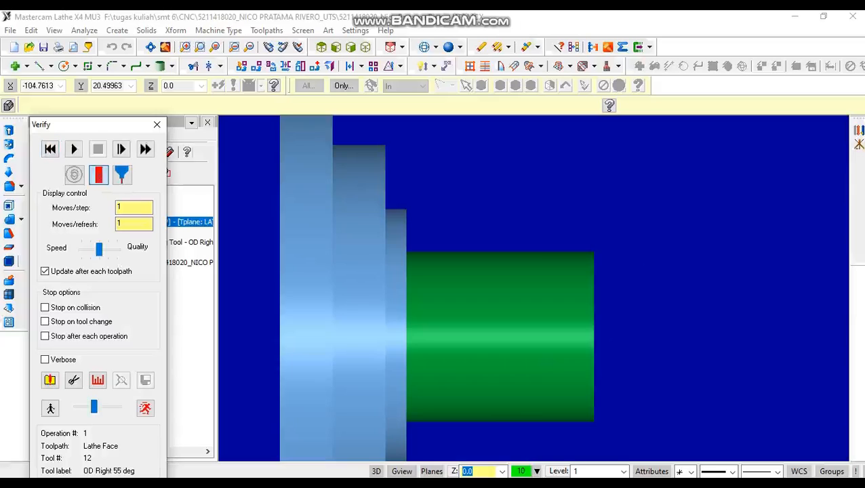
pyautogui.click(74, 149)
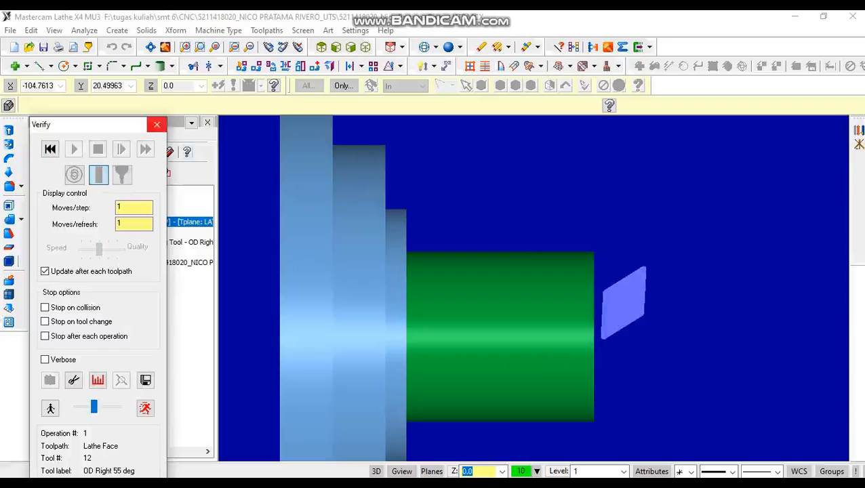
pyautogui.click(157, 124)
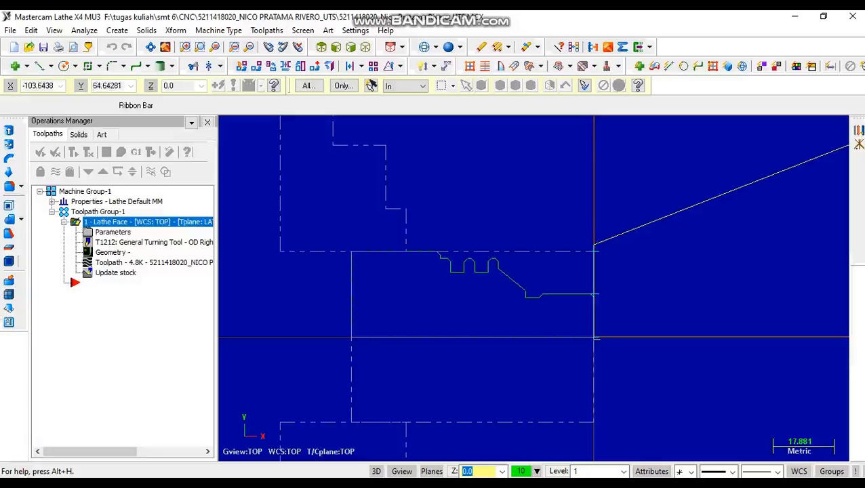
# Start a Lathe Rough toolpath and chain the profile from the front-face chamfer to the chamfer at the outer diameter
pyautogui.click(267, 30)
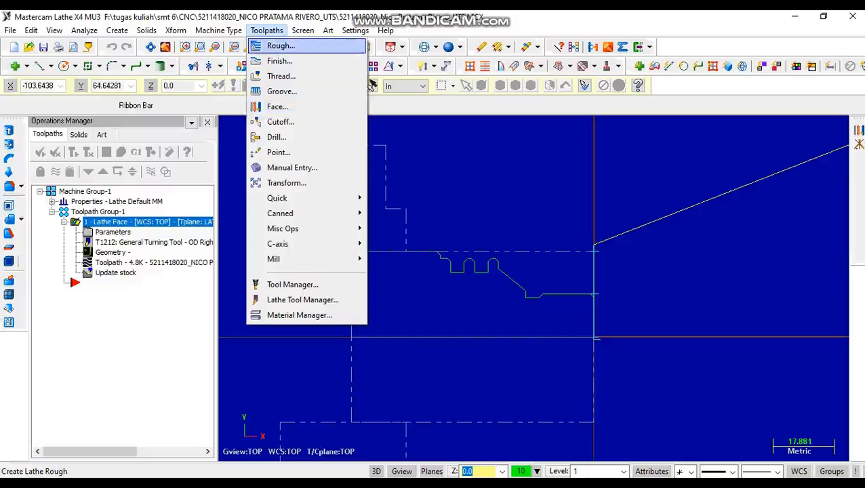
pyautogui.click(281, 46)
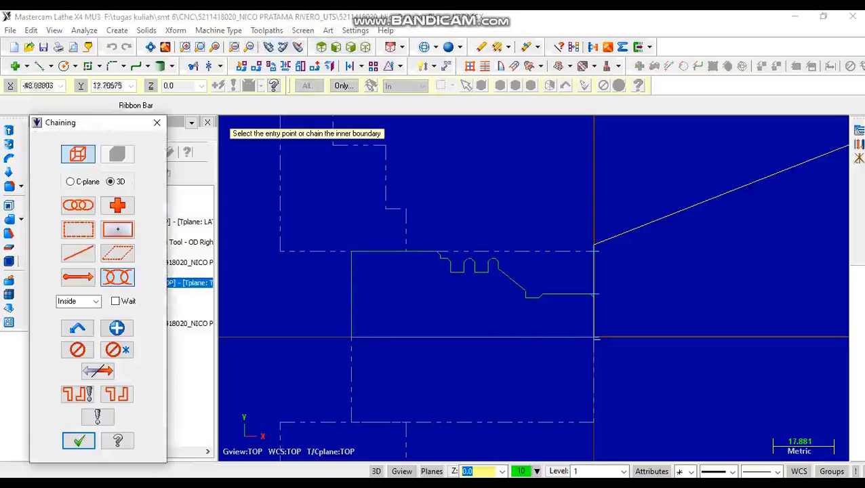
pyautogui.scroll(2, 627, 321)
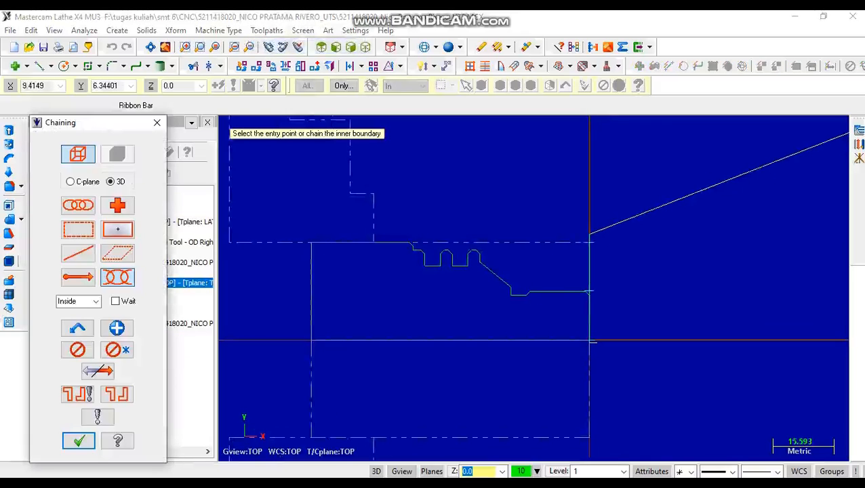
pyautogui.scroll(1, 626, 312)
pyautogui.scroll(1, 587, 346)
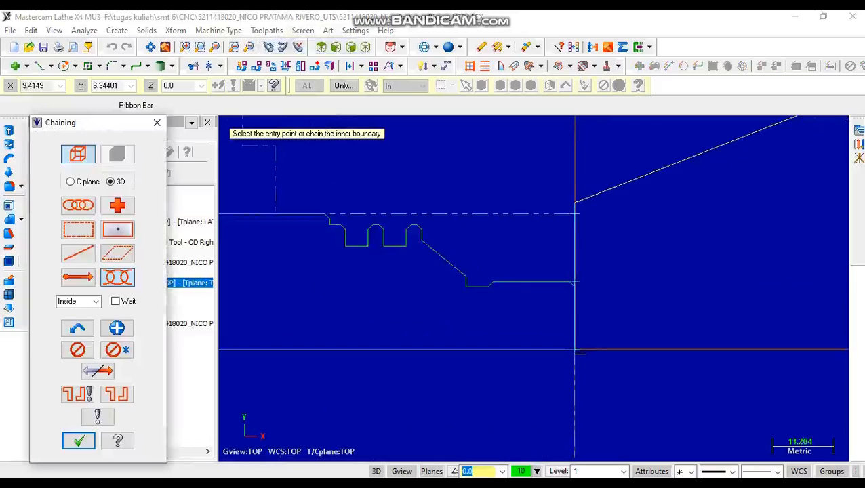
pyautogui.scroll(1, 577, 353)
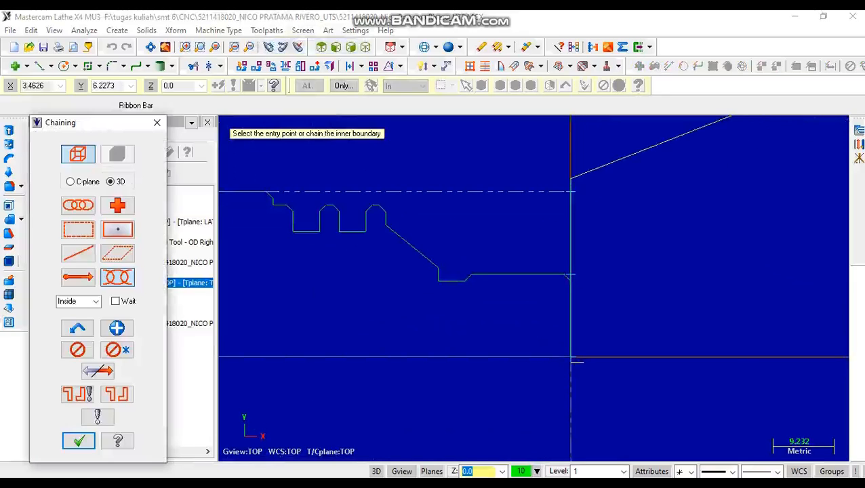
pyautogui.scroll(-1, 576, 362)
pyautogui.click(570, 279)
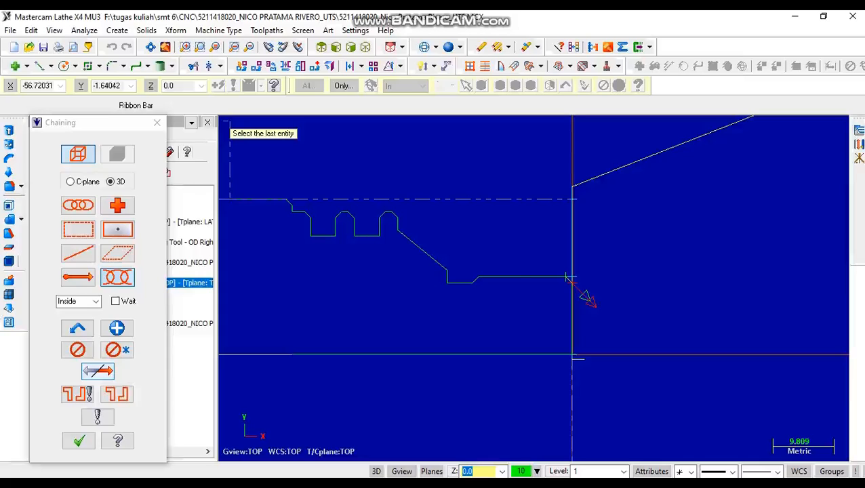
pyautogui.click(98, 371)
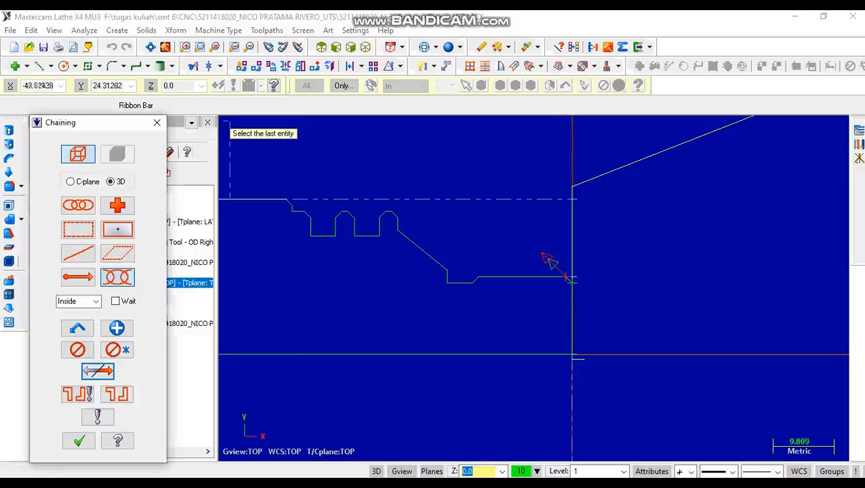
pyautogui.click(255, 199)
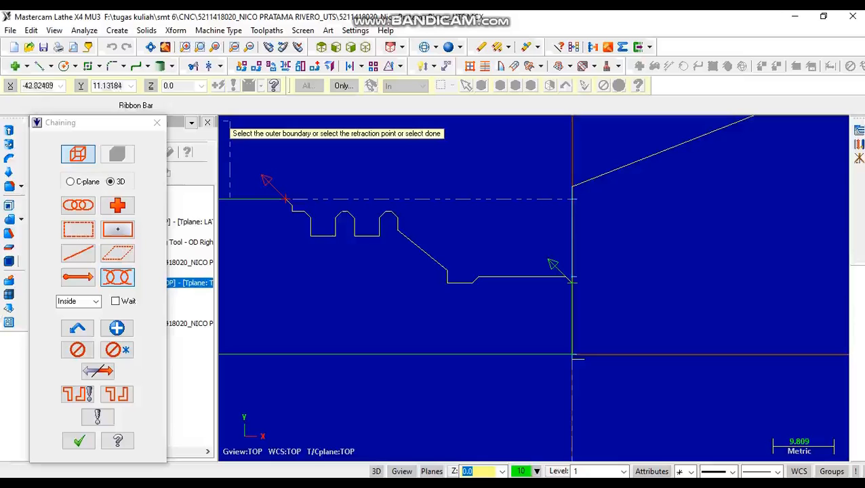
pyautogui.scroll(-3, 322, 297)
pyautogui.scroll(-3, 632, 410)
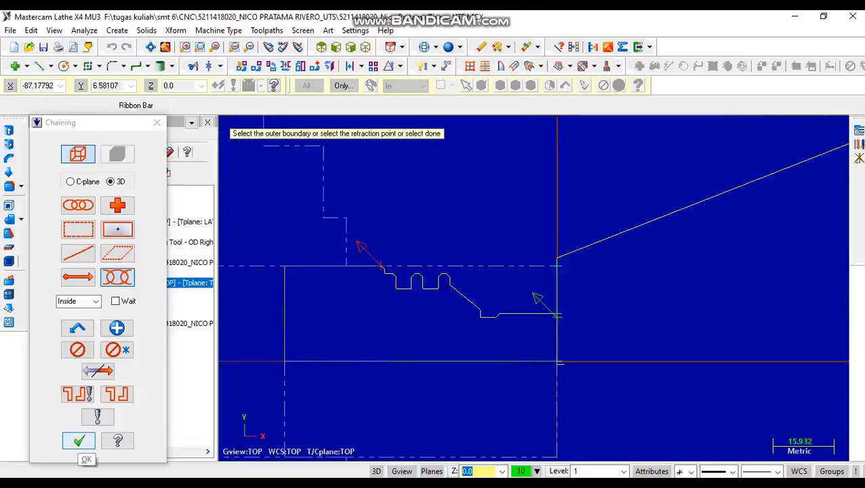
pyautogui.click(79, 441)
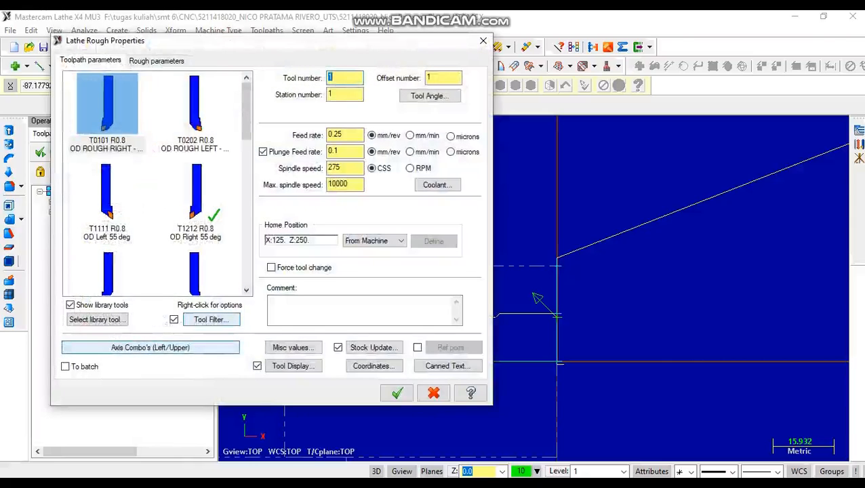
# Assign tool T1212 R0.8 OD Right 55 deg to the roughing operation and generate its toolpath
pyautogui.click(196, 202)
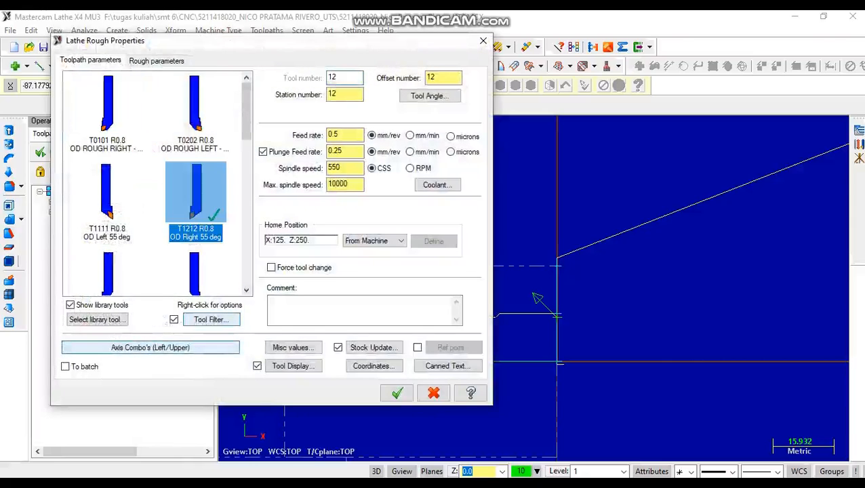
pyautogui.scroll(-3, 156, 183)
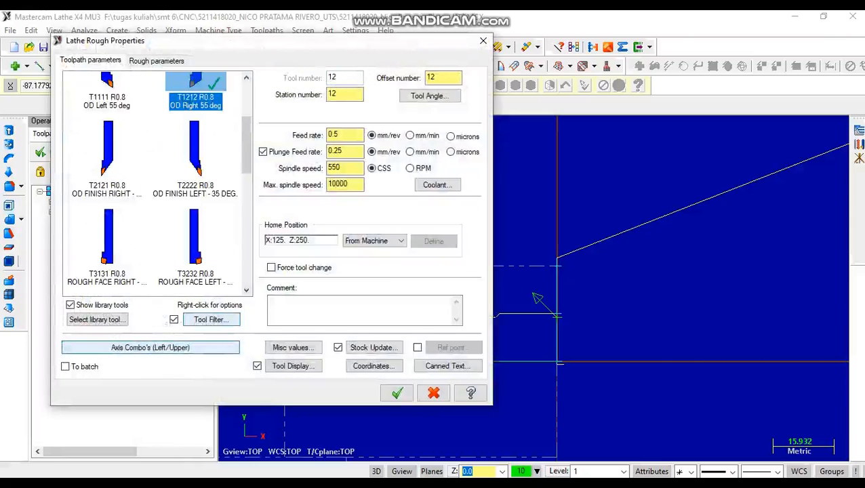
pyautogui.scroll(3, 156, 183)
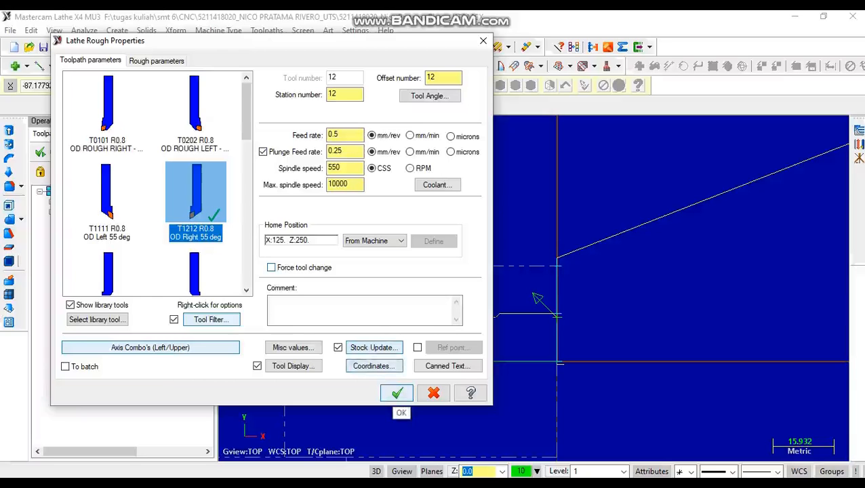
pyautogui.click(398, 393)
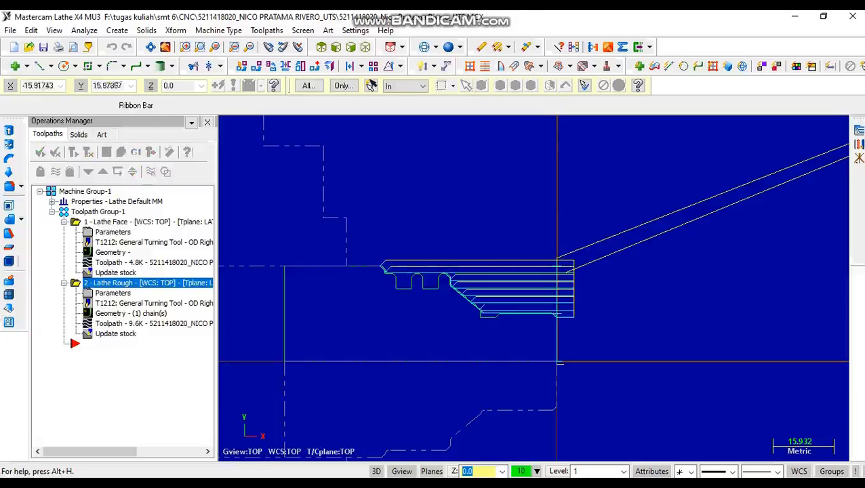
pyautogui.scroll(1, 481, 321)
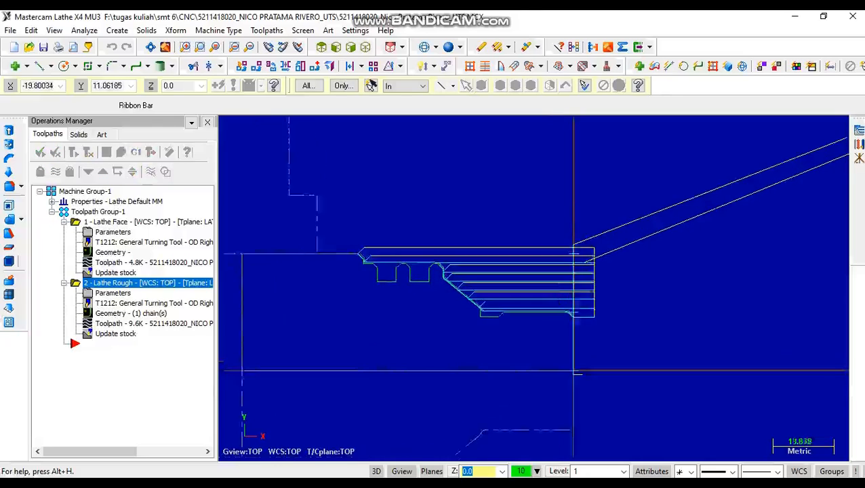
pyautogui.scroll(1, 483, 320)
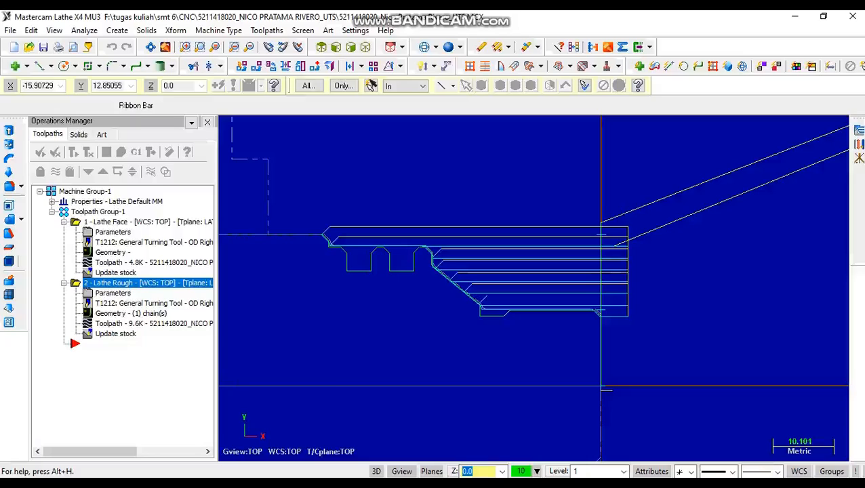
pyautogui.scroll(-1, 505, 309)
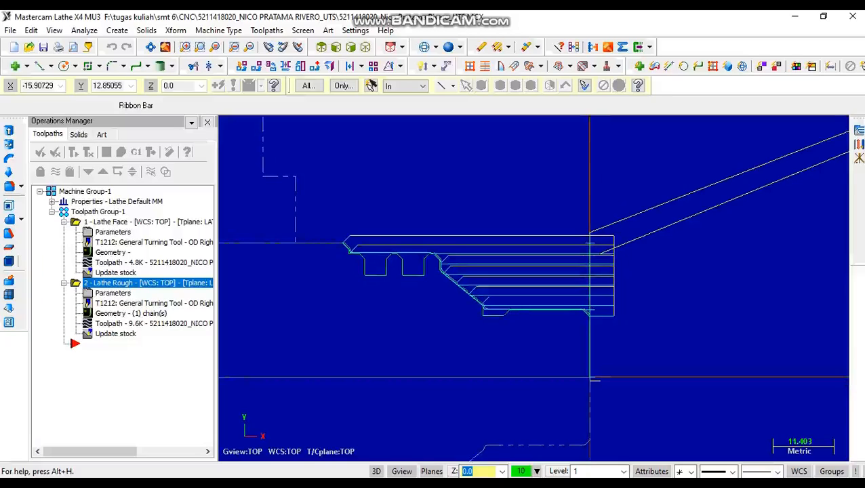
pyautogui.scroll(-1, 509, 305)
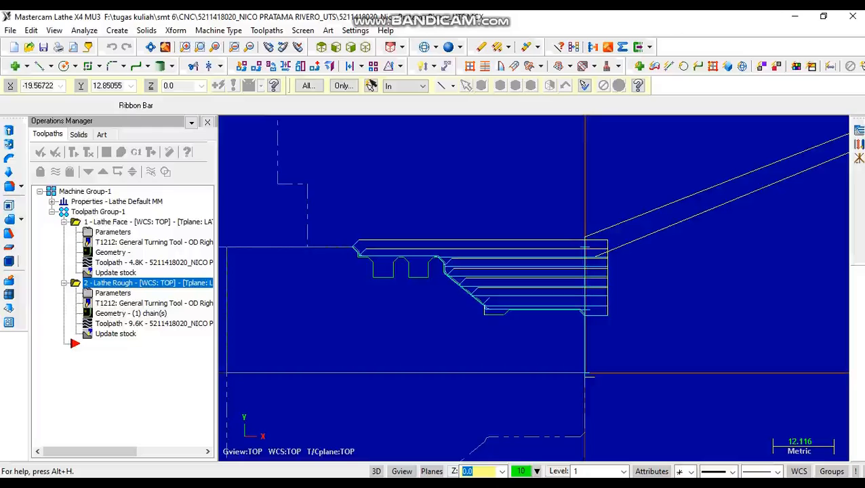
pyautogui.scroll(2, 485, 308)
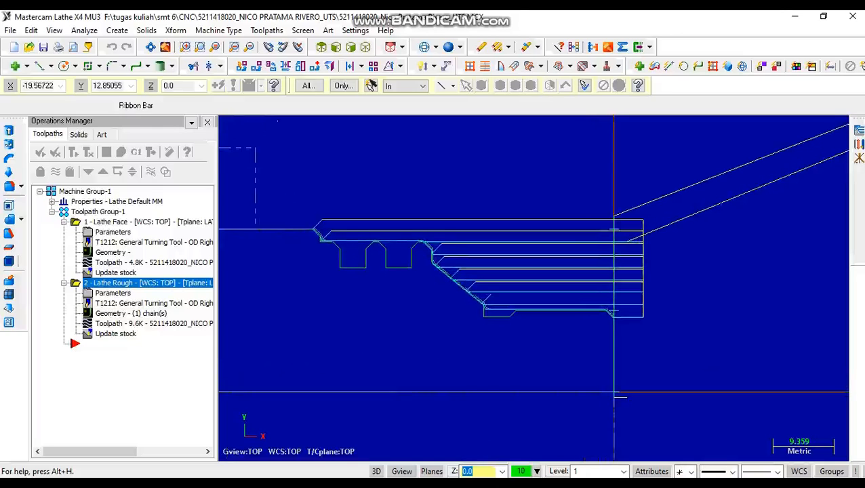
pyautogui.scroll(-2, 501, 321)
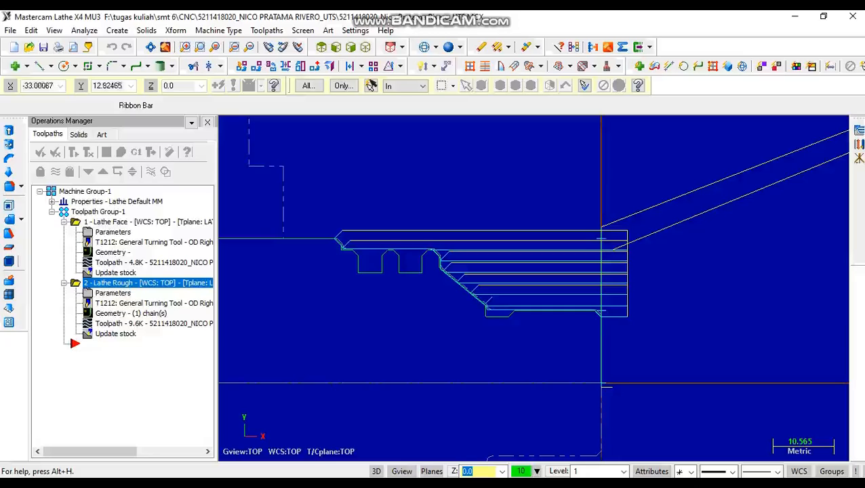
# Start a Lathe Groove toolpath with the groove defined by a chain
pyautogui.scroll(-1, 444, 321)
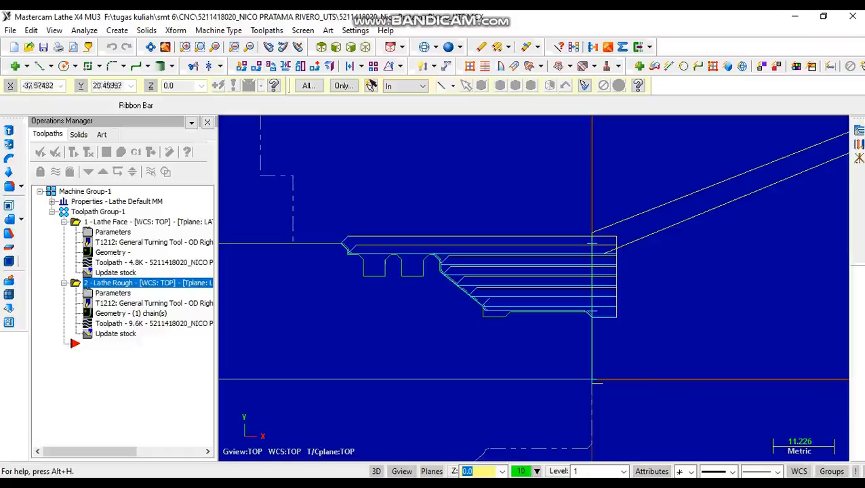
pyautogui.hotkey('alt', 't')
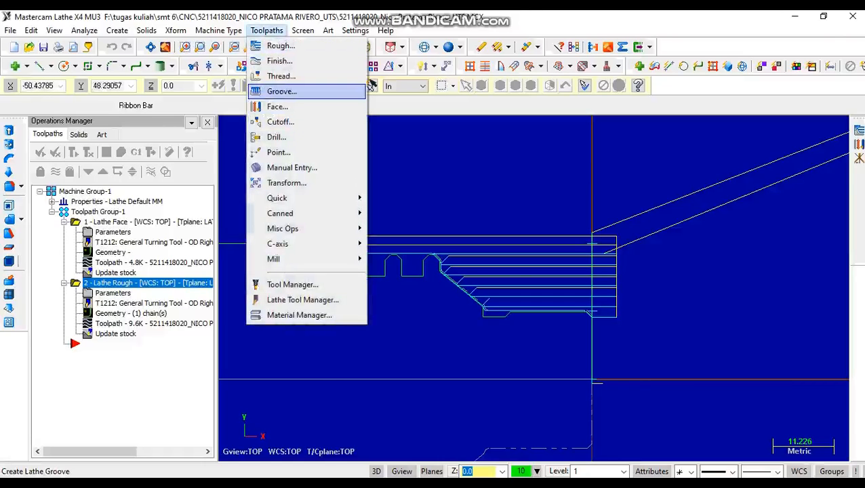
pyautogui.press('Up')
pyautogui.press('Down')
pyautogui.press('Return')
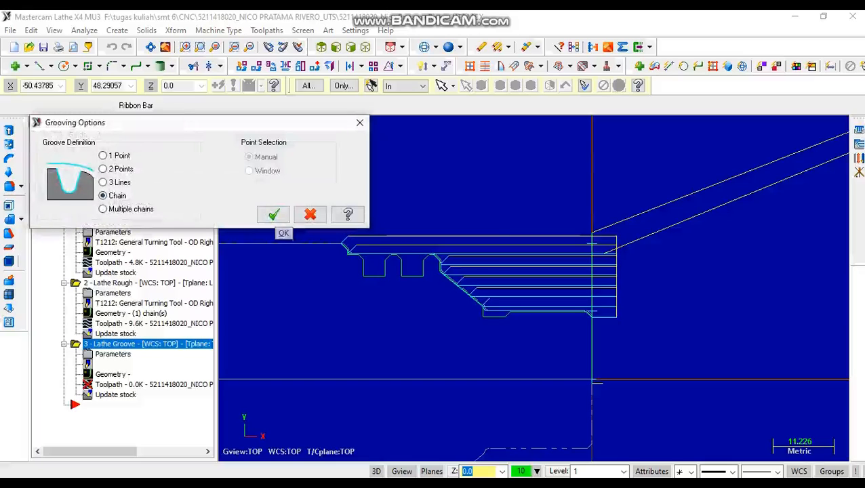
pyautogui.click(273, 214)
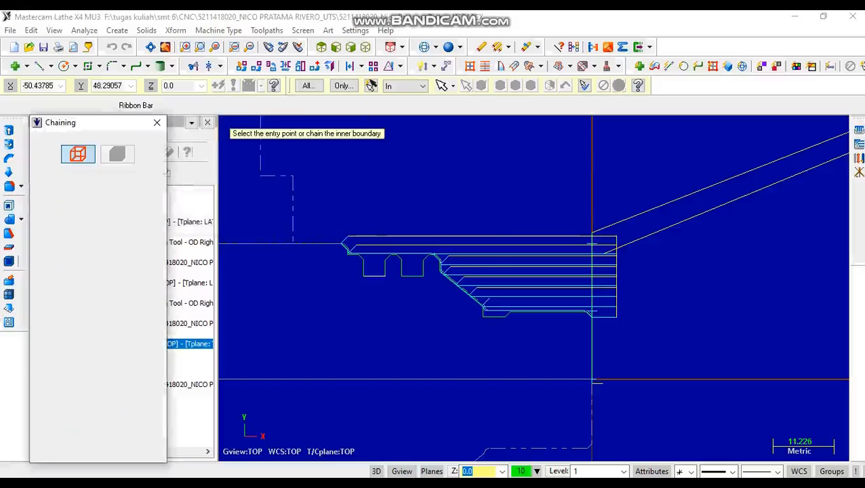
# Chain the two-groove profile from the front groove's outer wall down and across to the rear groove's far wall, reversing the chain direction
pyautogui.scroll(3, 422, 266)
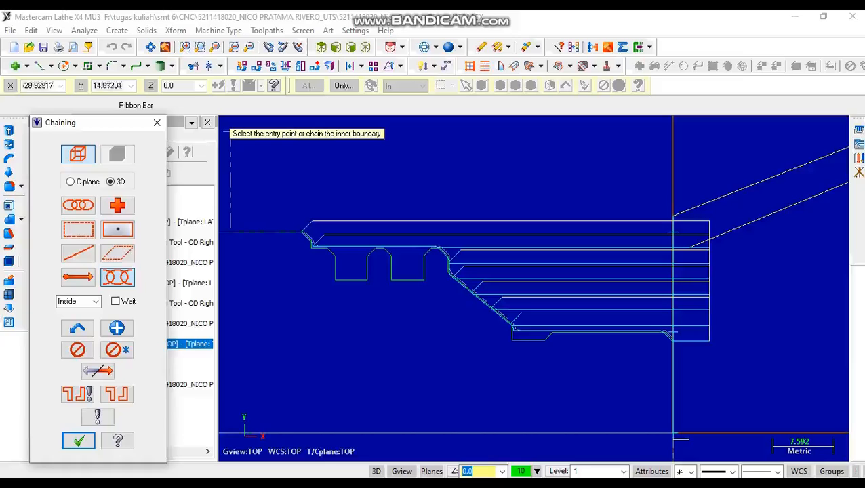
pyautogui.click(425, 273)
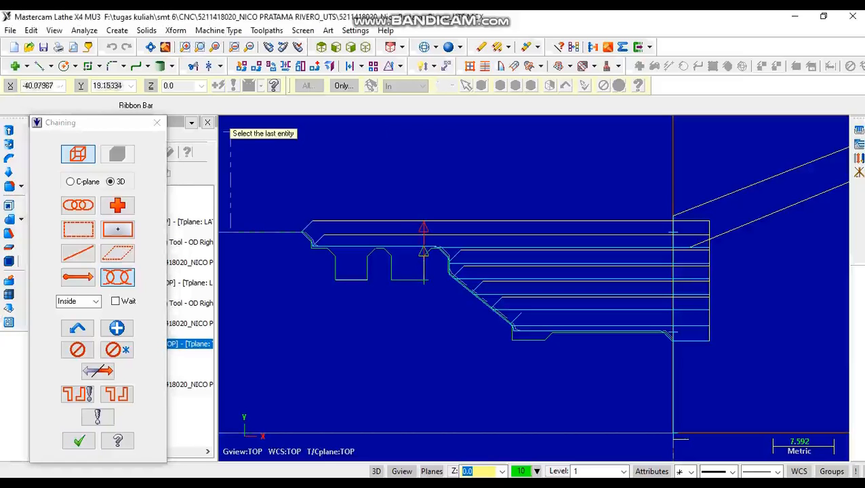
pyautogui.click(99, 372)
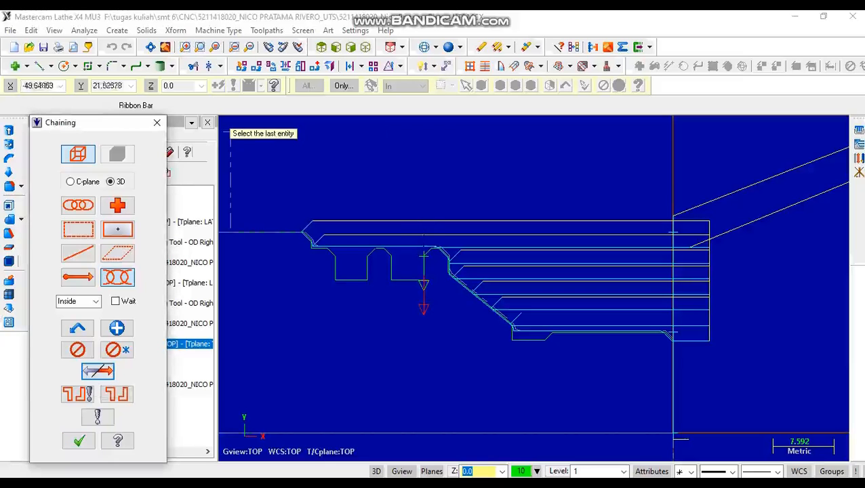
pyautogui.click(336, 273)
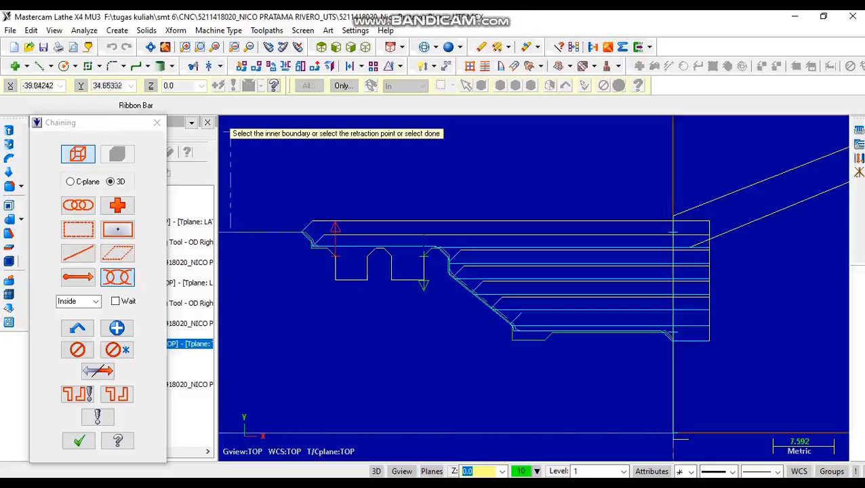
pyautogui.click(78, 441)
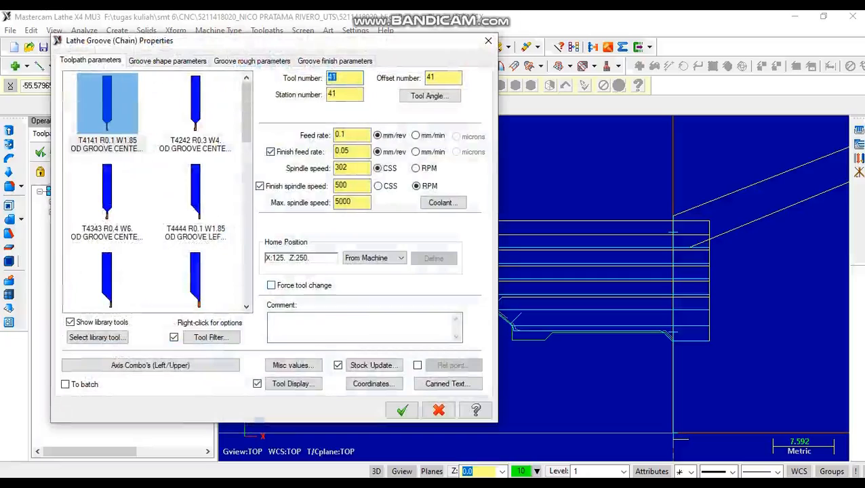
# Assign tool T4141 R0.1 W1.85 OD Groove Center - Narrow to the groove operation and generate its toolpath
pyautogui.click(195, 105)
pyautogui.click(108, 105)
pyautogui.click(196, 105)
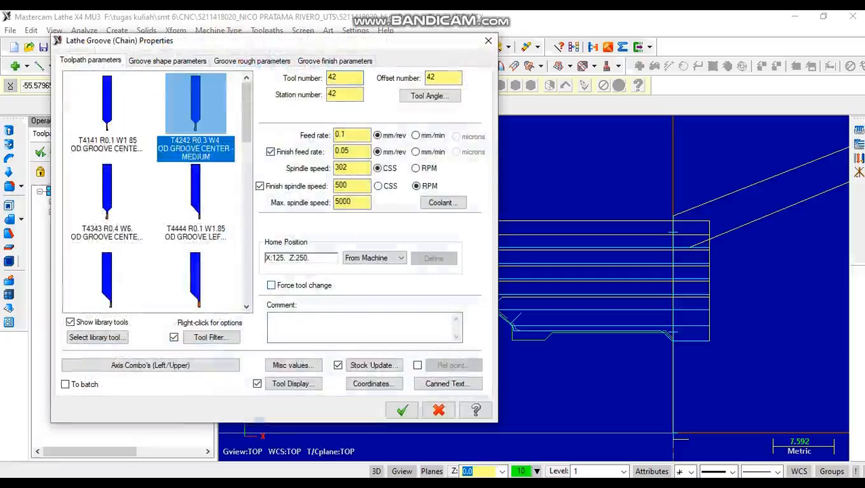
pyautogui.click(107, 105)
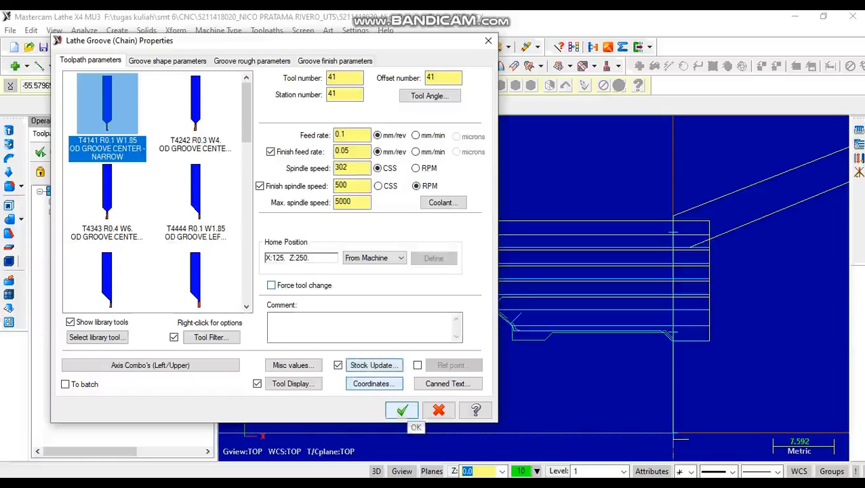
pyautogui.click(402, 411)
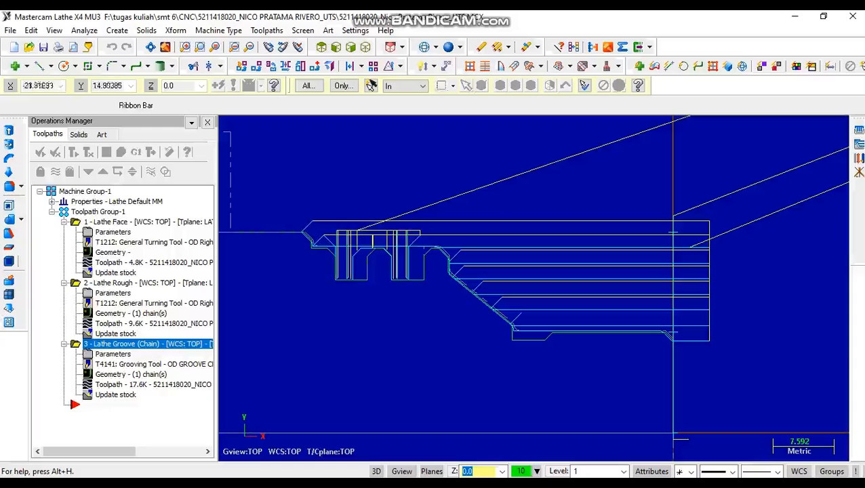
# Start a Lathe Finish toolpath and chain the profile from the front-face chamfer to the chamfer at the outer diameter
pyautogui.scroll(-2, 548, 351)
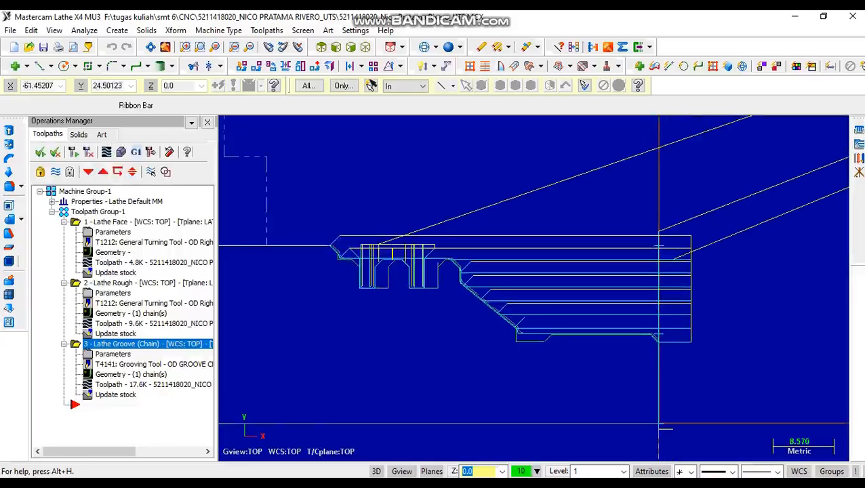
pyautogui.click(266, 30)
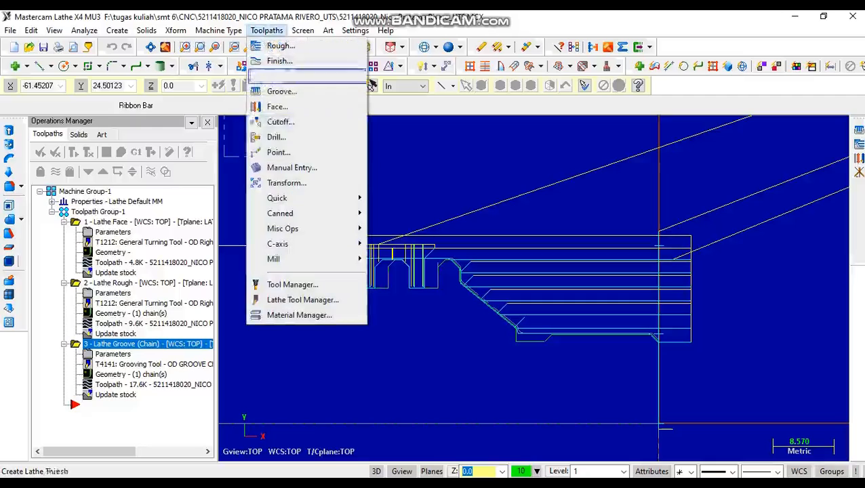
pyautogui.click(280, 61)
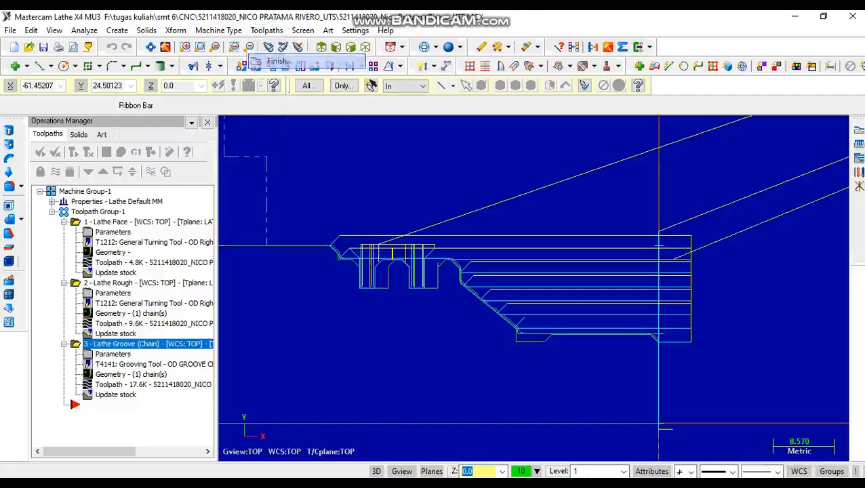
pyautogui.scroll(2, 707, 381)
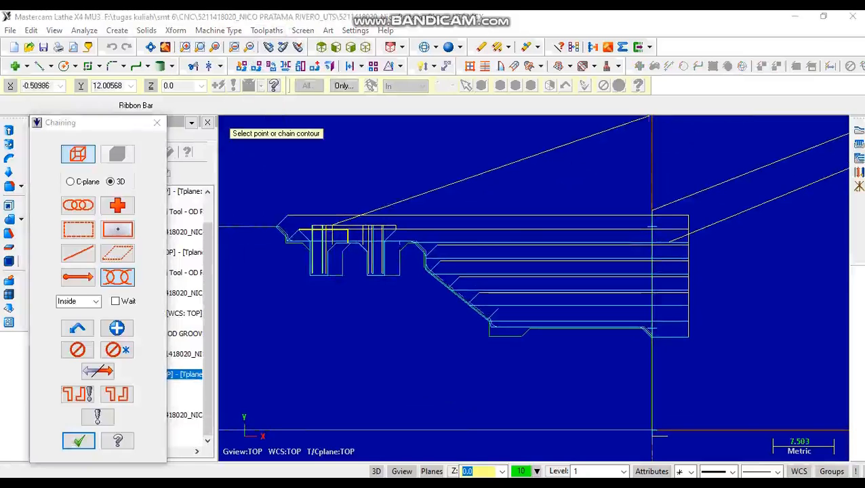
pyautogui.click(645, 329)
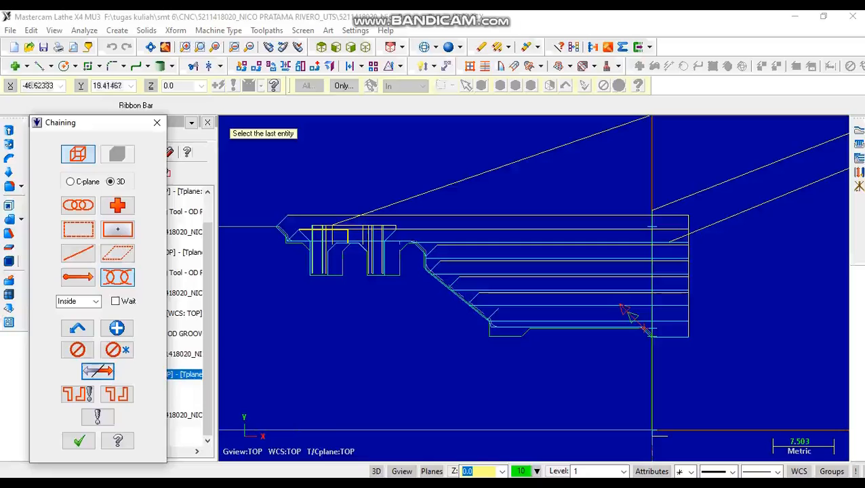
pyautogui.click(628, 313)
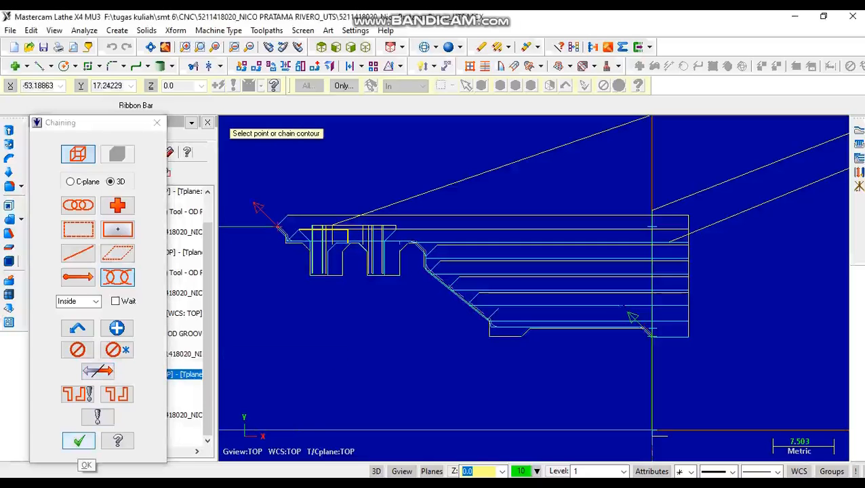
pyautogui.click(79, 441)
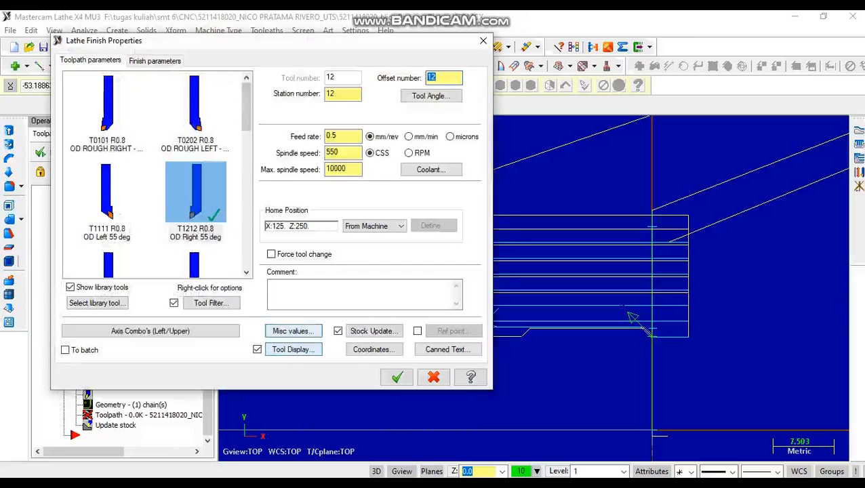
# Assign tool T2121 R0.8 OD Finish Right - 35 deg. to the finishing operation and generate its toolpath
pyautogui.scroll(-3, 158, 175)
pyautogui.scroll(2, 157, 175)
pyautogui.scroll(-1, 157, 175)
pyautogui.click(107, 156)
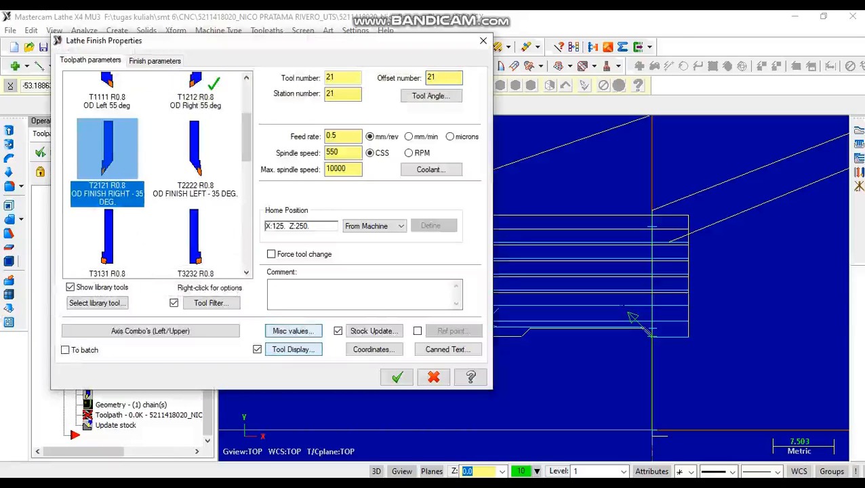
pyautogui.click(397, 377)
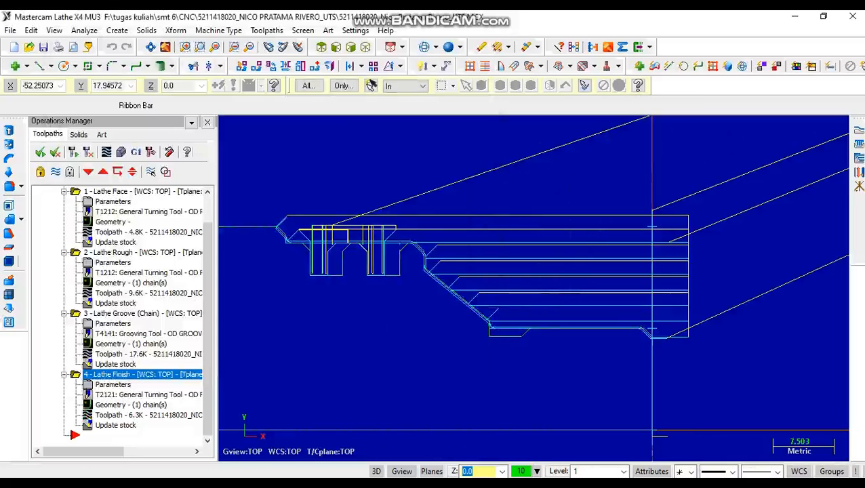
# Change the finishing operation's plunge parameters to the second plunge cutting option, using the 3.0 plunge clearance angle
pyautogui.click(113, 384)
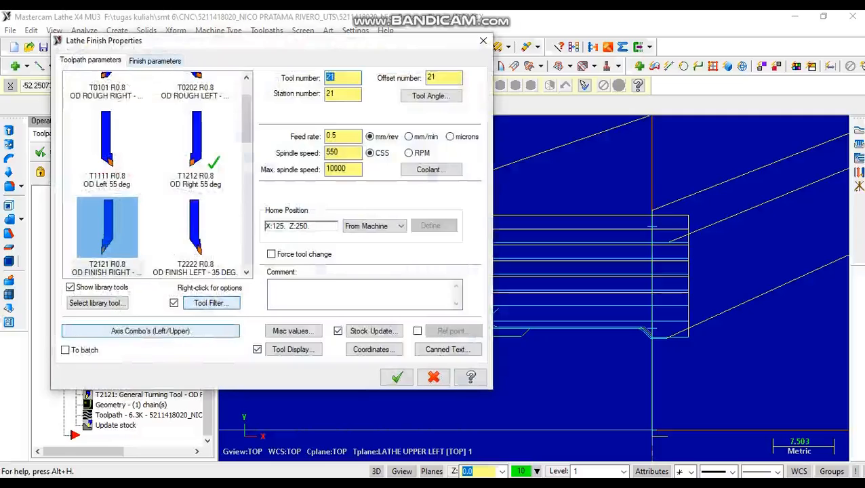
pyautogui.click(156, 61)
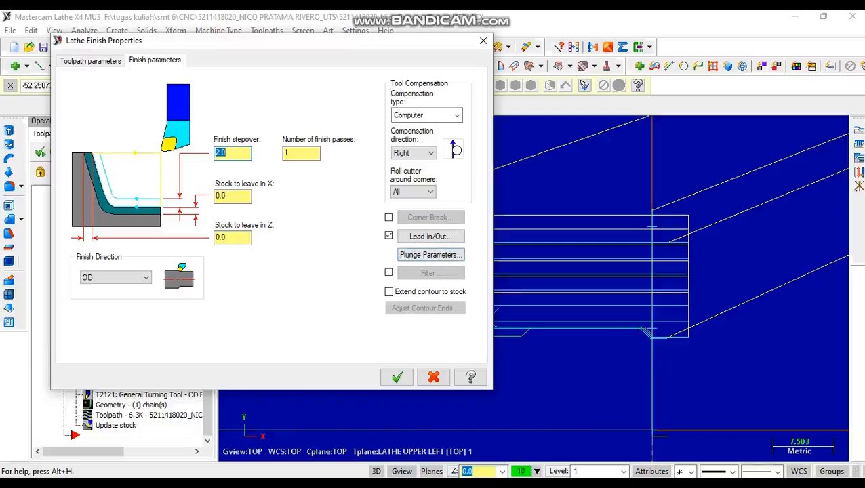
pyautogui.click(430, 255)
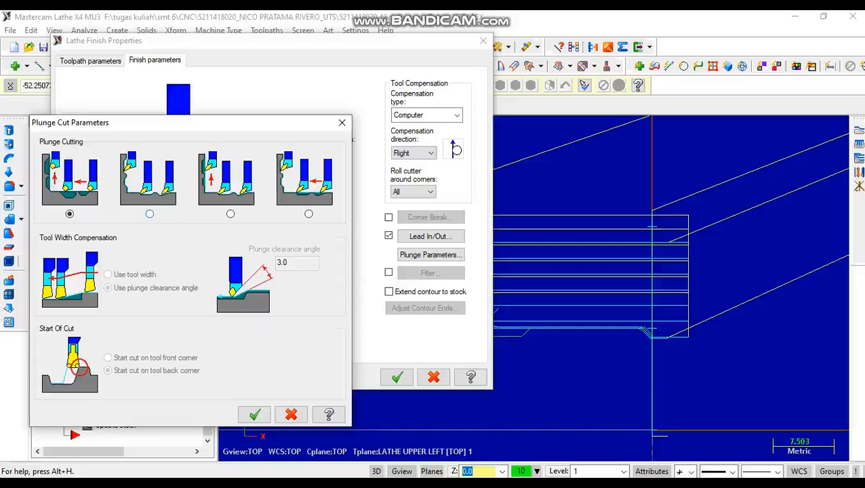
pyautogui.click(149, 214)
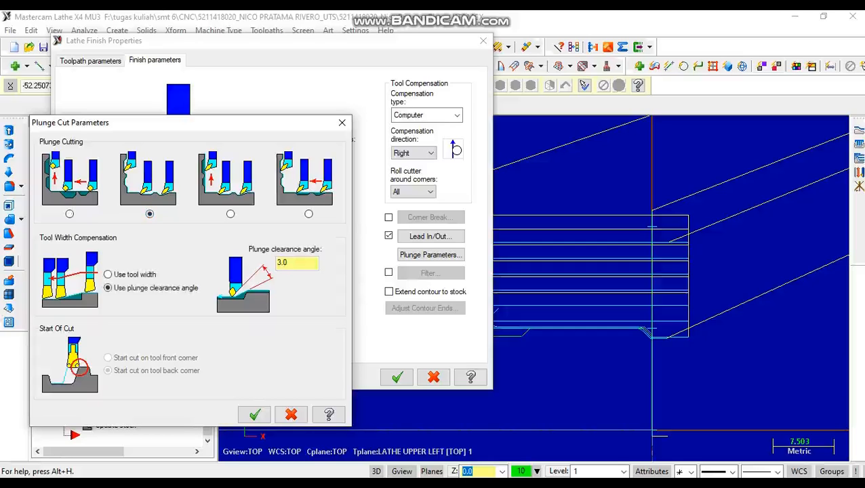
pyautogui.click(254, 414)
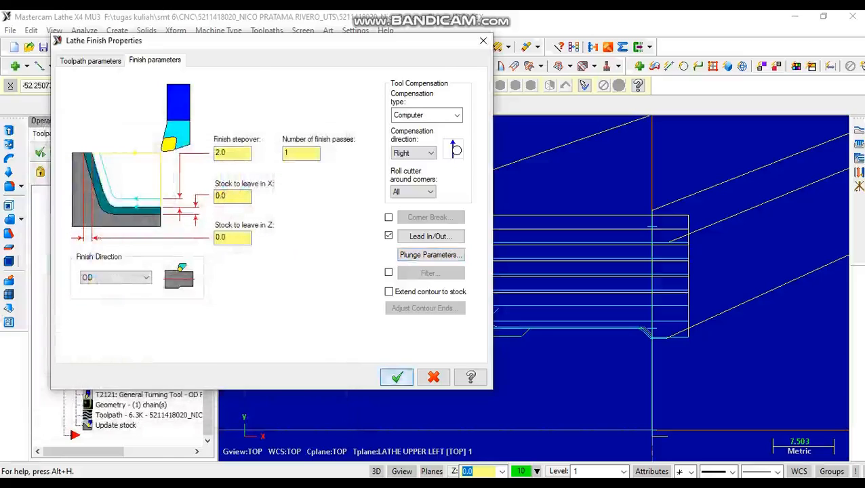
pyautogui.click(396, 377)
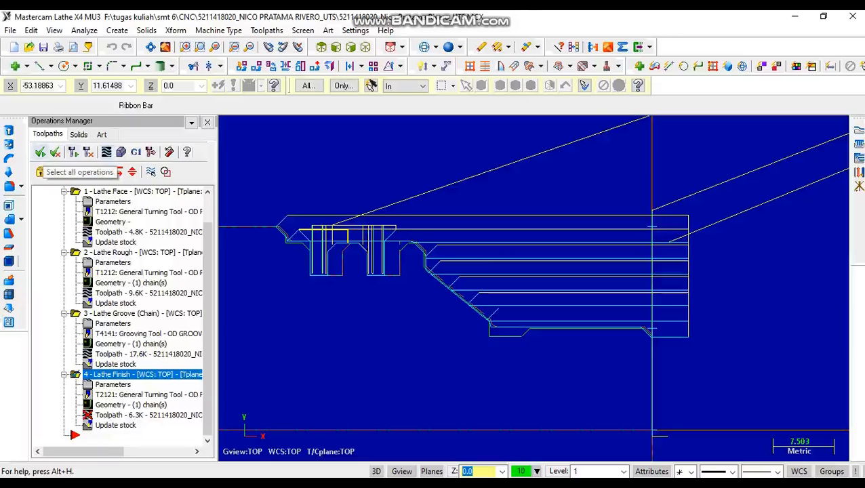
# Regenerate the changed finish toolpath, run the solid verification of all four operations, and close the simulation
pyautogui.click(121, 152)
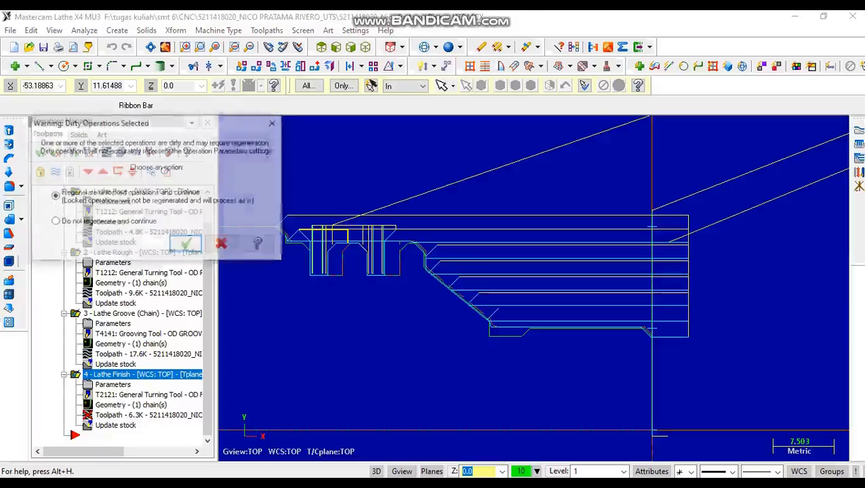
pyautogui.press('Return')
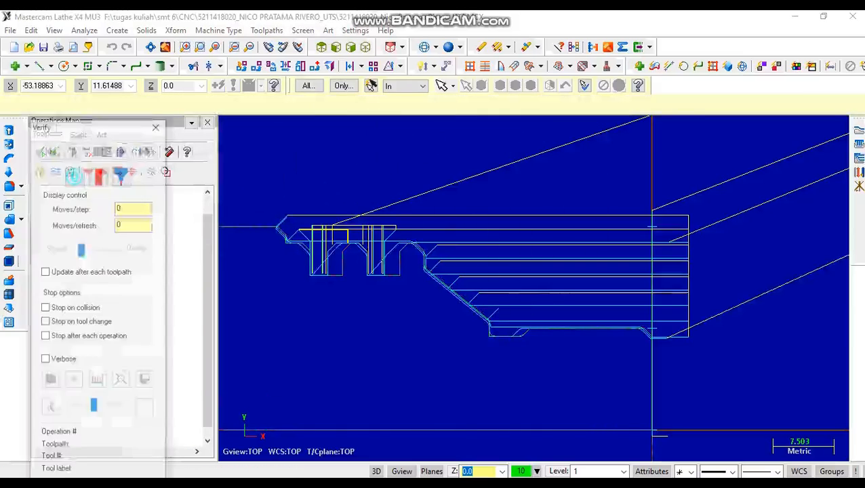
pyautogui.scroll(-3, 534, 289)
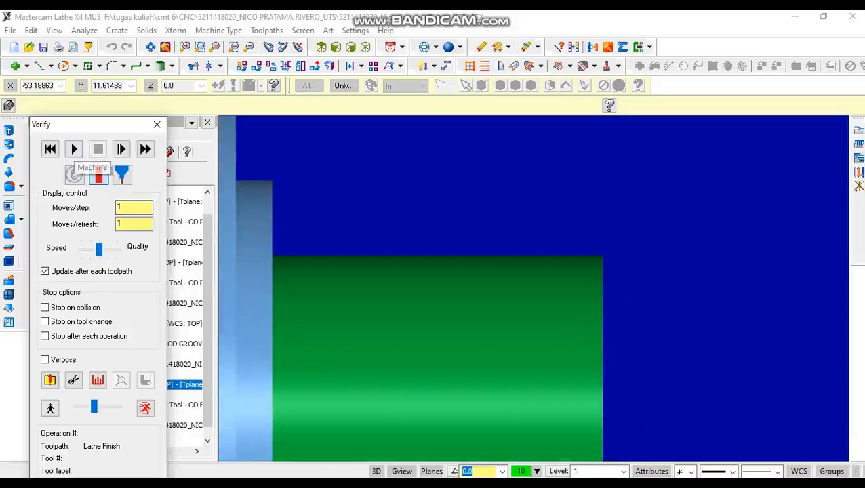
pyautogui.click(74, 149)
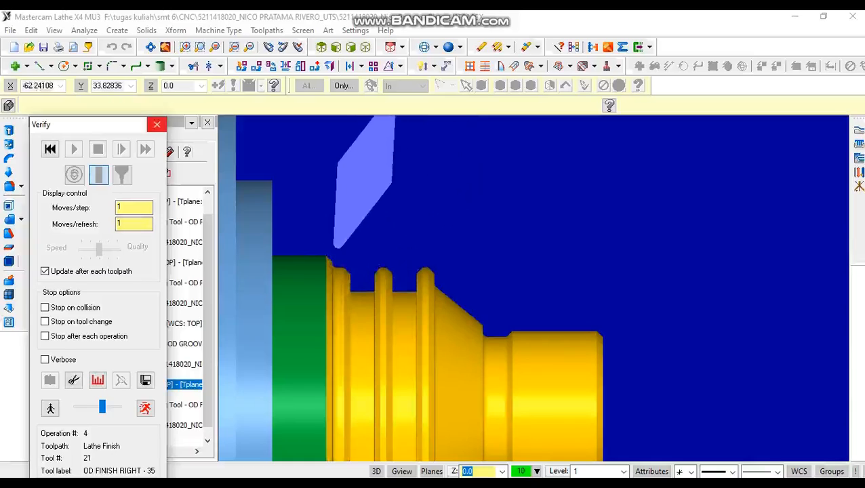
pyautogui.click(157, 125)
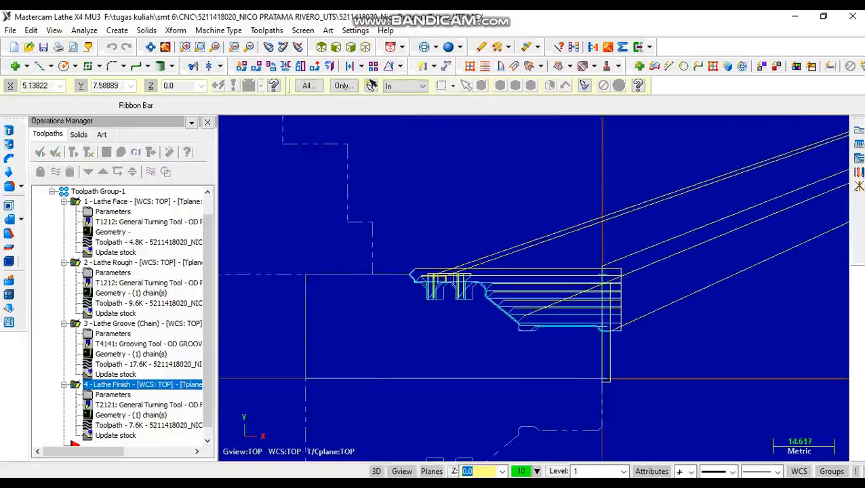
# Post-process all selected operations to an NC file with the .NC extension, keeping the Ask and Edit options
pyautogui.scroll(-2, 623, 348)
pyautogui.scroll(2, 710, 327)
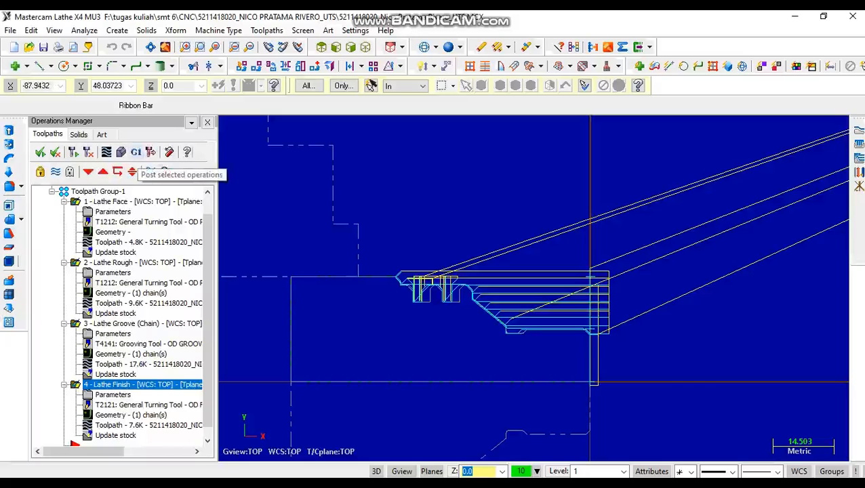
pyautogui.click(136, 152)
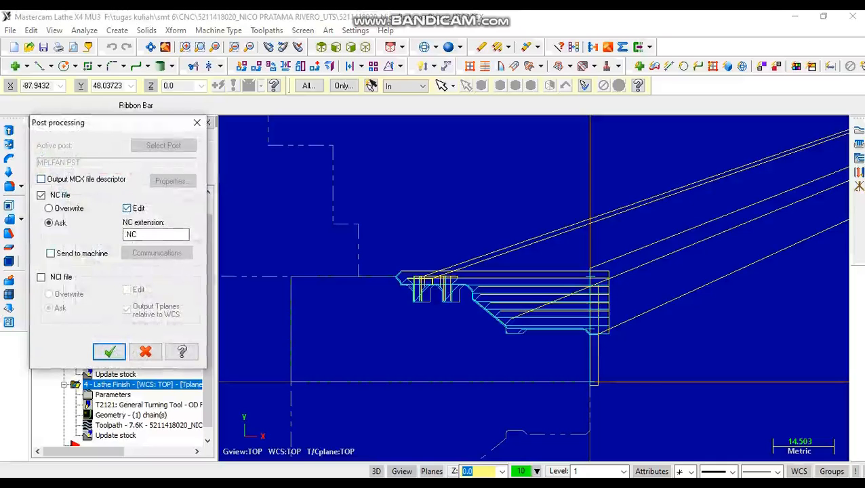
pyautogui.click(109, 351)
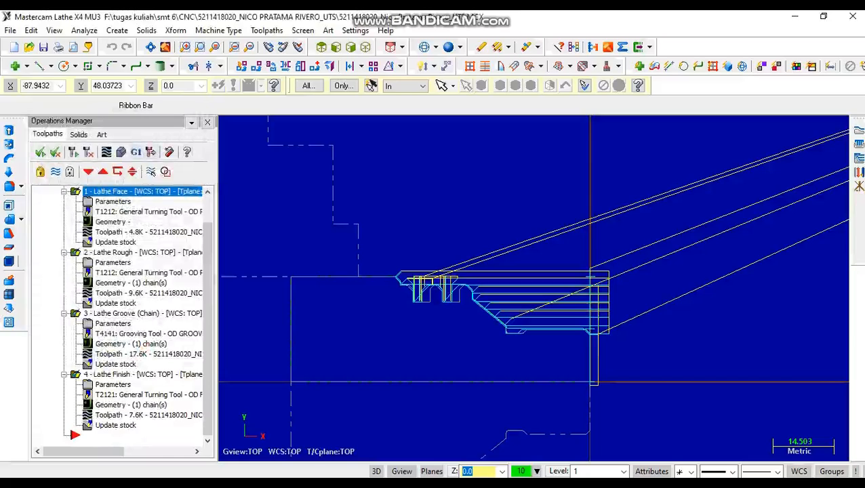
# Post-process the operations with the Ask and Edit options and save the NC file in the nc folder under the suggested name
pyautogui.click(135, 152)
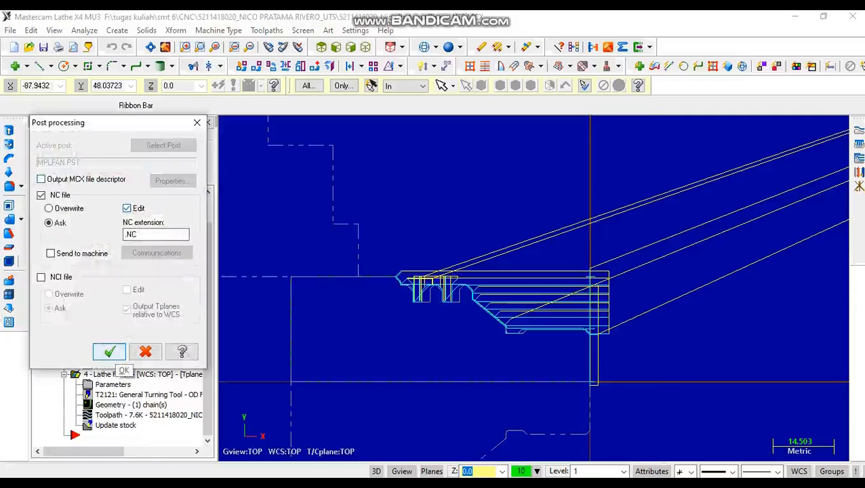
pyautogui.click(109, 352)
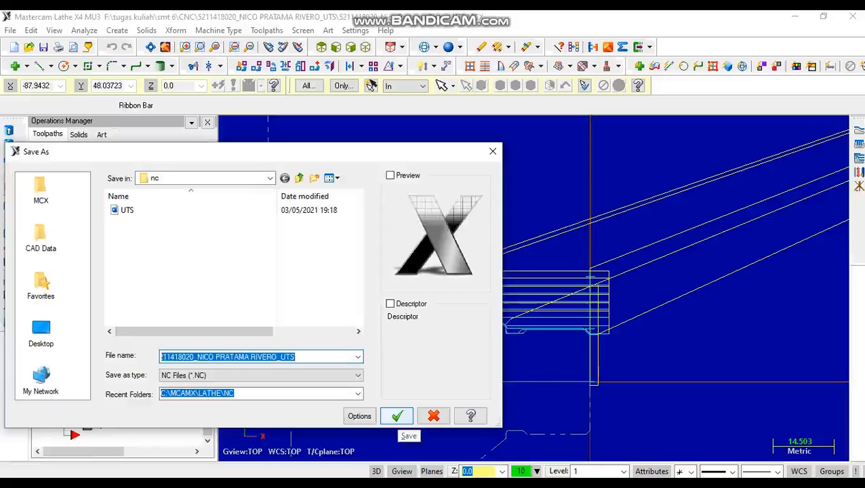
pyautogui.click(397, 415)
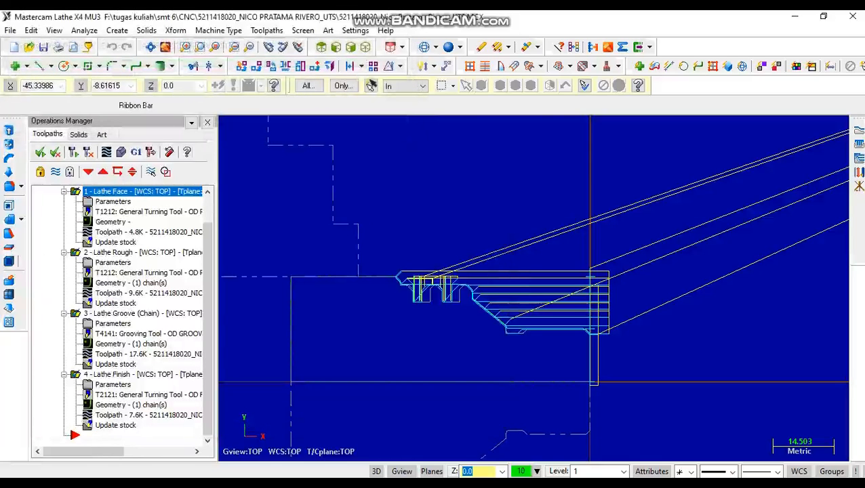
pyautogui.click(399, 416)
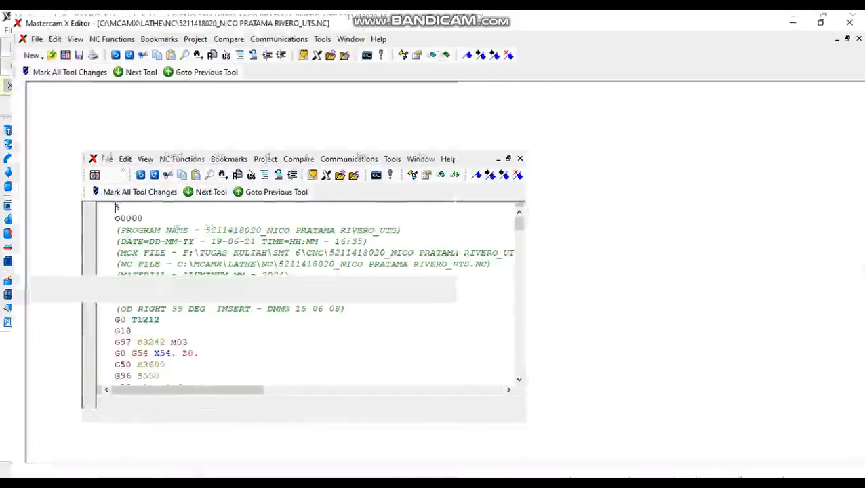
# Review the posted NC code from the program header through the grooving and finishing sections, and close the code editor
pyautogui.scroll(-6, 434, 258)
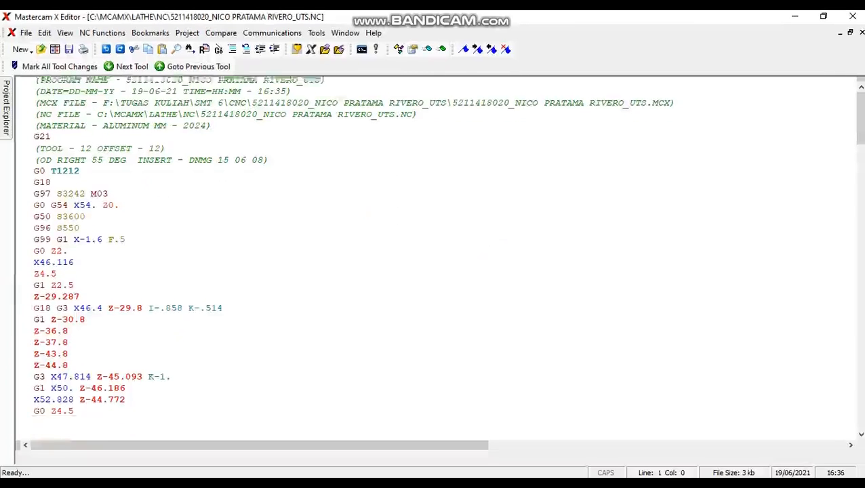
pyautogui.scroll(-15, 434, 258)
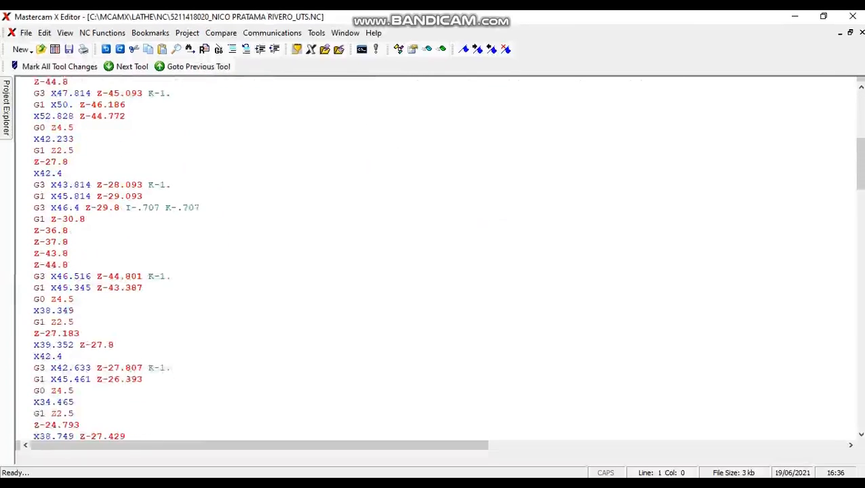
pyautogui.scroll(-16, 434, 258)
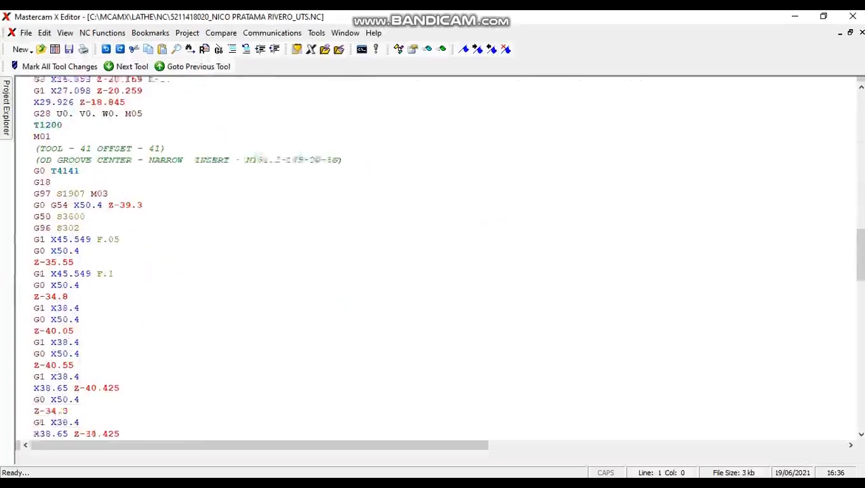
pyautogui.scroll(-12, 434, 257)
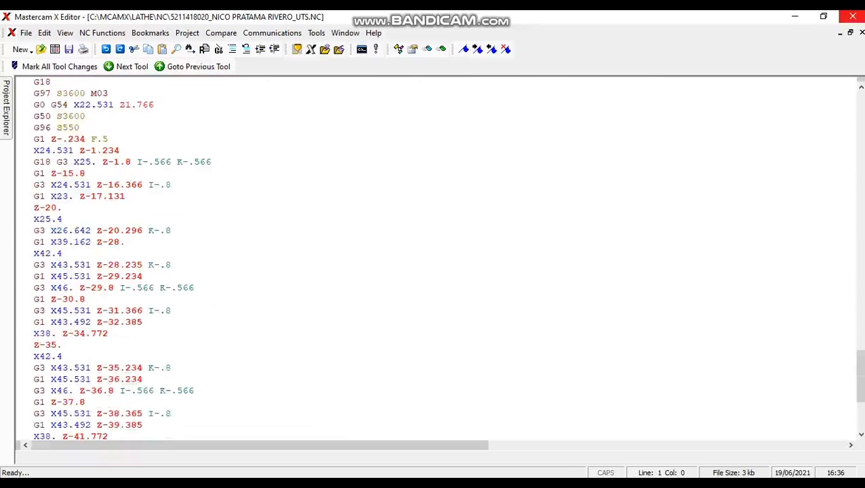
pyautogui.click(853, 16)
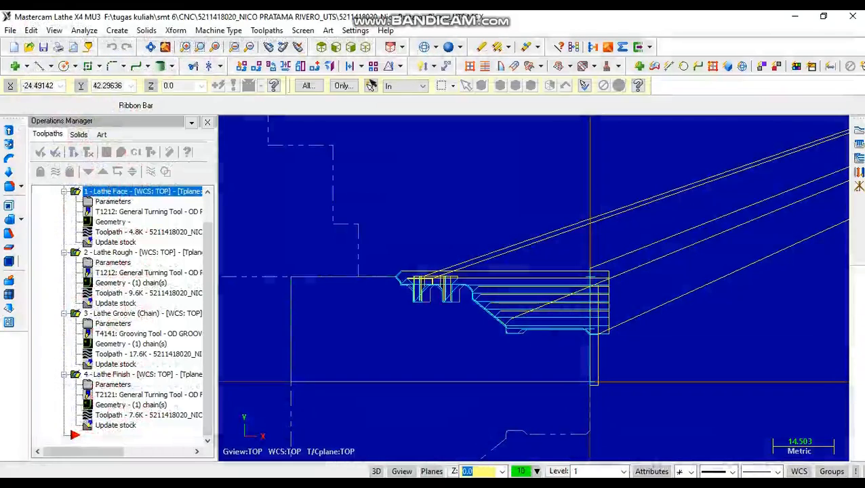